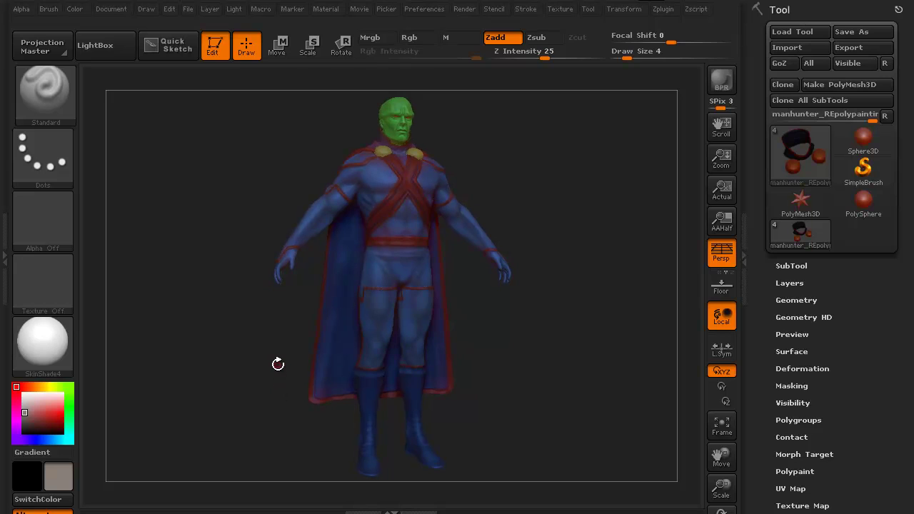
- Select the body subtool manhunter_REpolypainting_08 and turn on the visibility of the manhunter_REpolypainting_07 subtool
{"action": "left_click", "coordinate": [797, 266]}
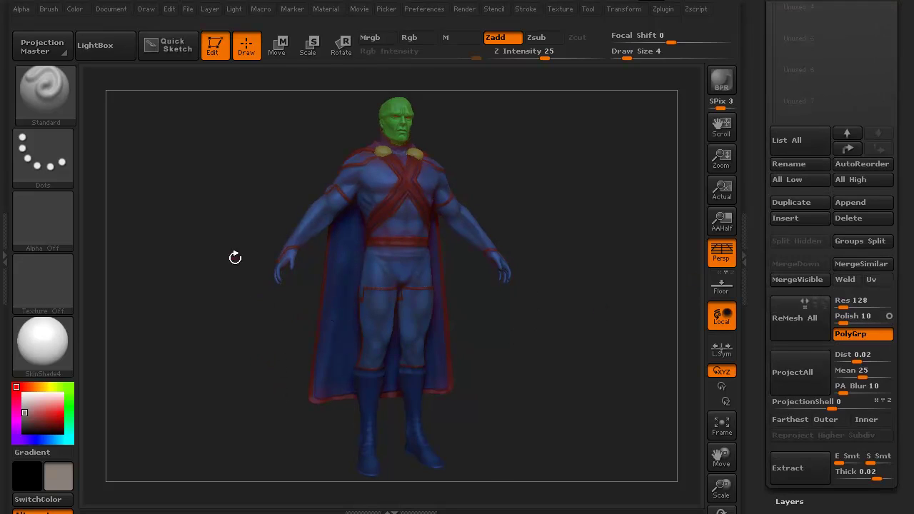
{"action": "left_click_drag", "start_coordinate": [906, 188], "coordinate": [893, 325]}
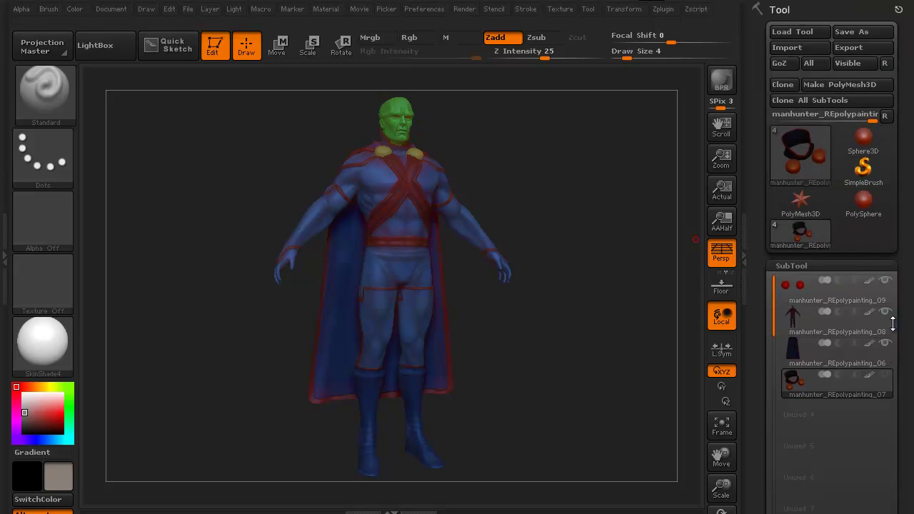
{"action": "left_click_drag", "start_coordinate": [265, 367], "coordinate": [245, 433], "text": "alt"}
{"action": "left_click_drag", "start_coordinate": [228, 357], "coordinate": [210, 301], "text": "alt"}
{"action": "left_click_drag", "start_coordinate": [177, 167], "coordinate": [182, 291], "text": "alt"}
{"action": "left_click_drag", "start_coordinate": [178, 255], "coordinate": [177, 222], "text": "alt"}
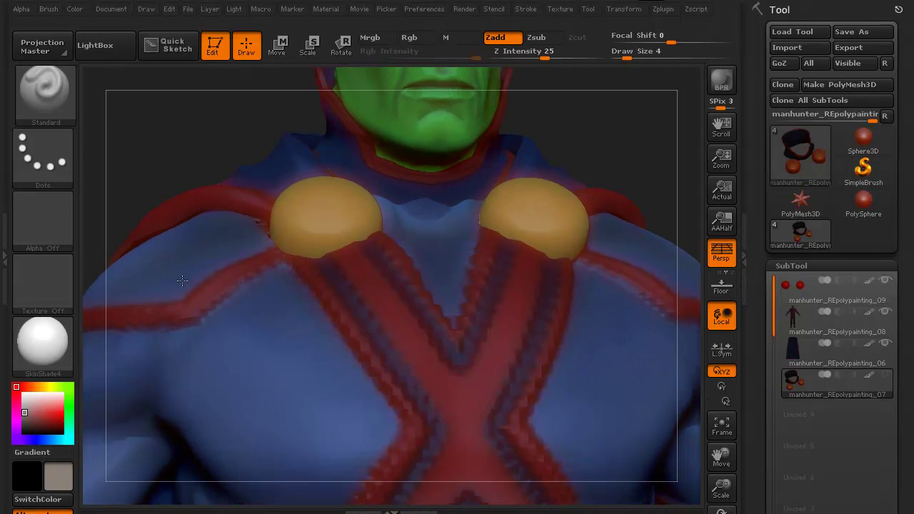
{"action": "left_click_drag", "start_coordinate": [165, 125], "coordinate": [177, 331], "text": "alt"}
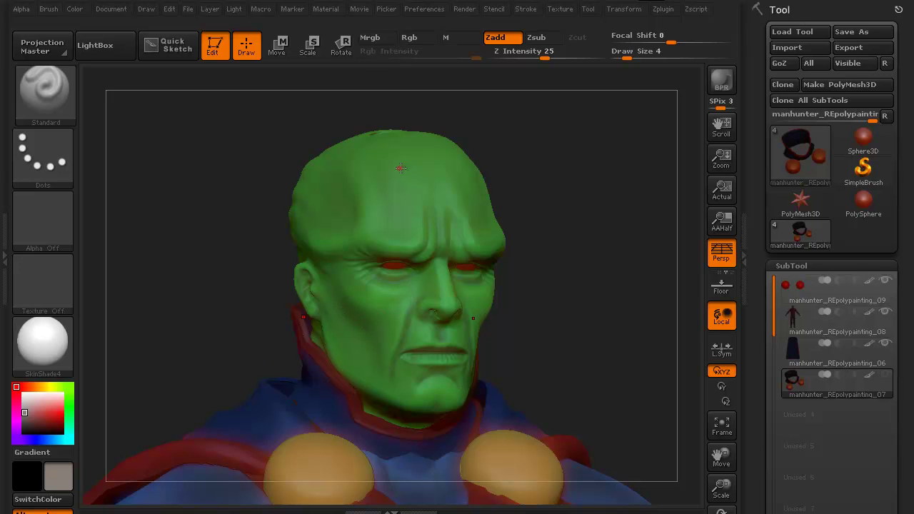
{"action": "left_click_drag", "start_coordinate": [222, 257], "coordinate": [600, 370]}
{"action": "left_click", "coordinate": [848, 328]}
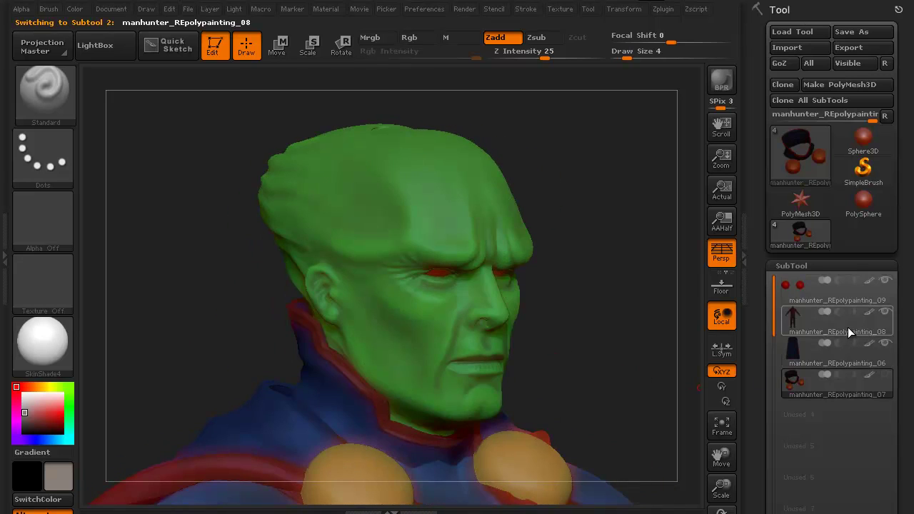
{"action": "left_click", "coordinate": [886, 375]}
- Create a new layer on the body subtool
{"action": "left_click_drag", "start_coordinate": [179, 299], "coordinate": [176, 332]}
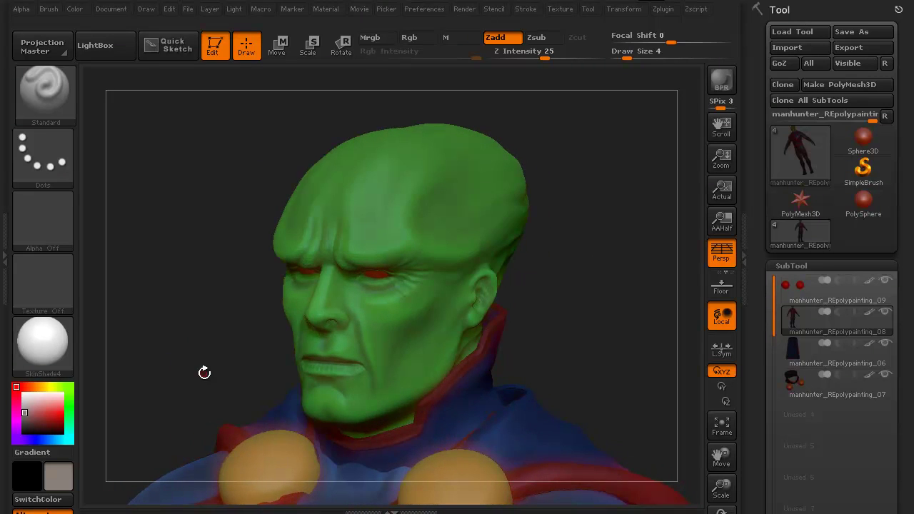
{"action": "left_click_drag", "start_coordinate": [204, 372], "coordinate": [143, 352]}
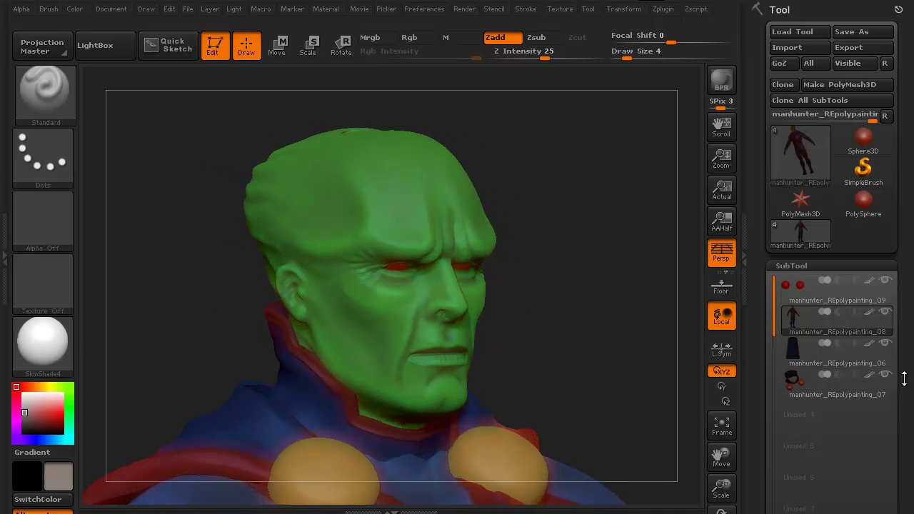
{"action": "left_click_drag", "start_coordinate": [904, 378], "coordinate": [910, 310]}
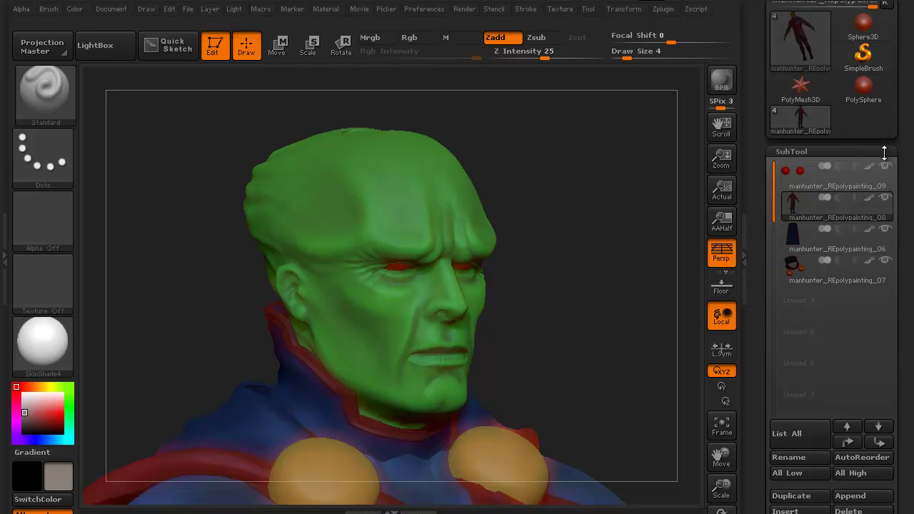
{"action": "left_click_drag", "start_coordinate": [906, 158], "coordinate": [897, 80]}
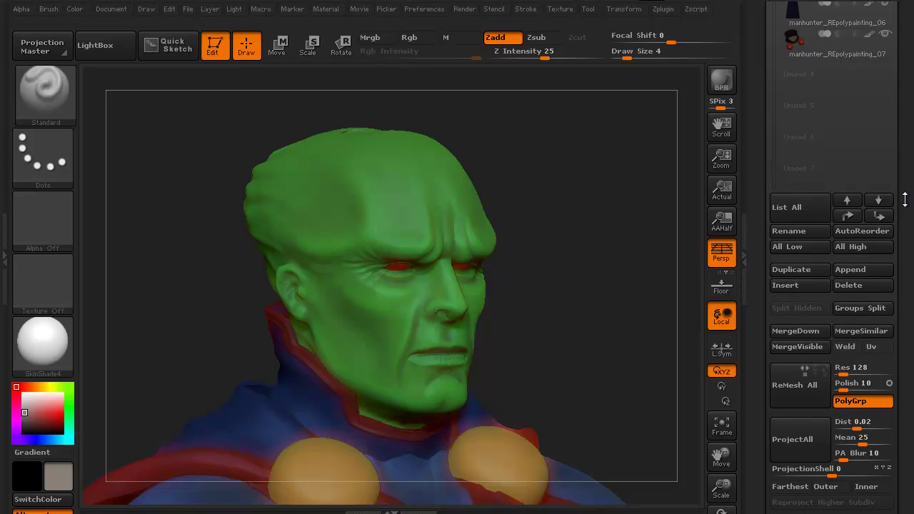
{"action": "left_click_drag", "start_coordinate": [905, 200], "coordinate": [906, 136]}
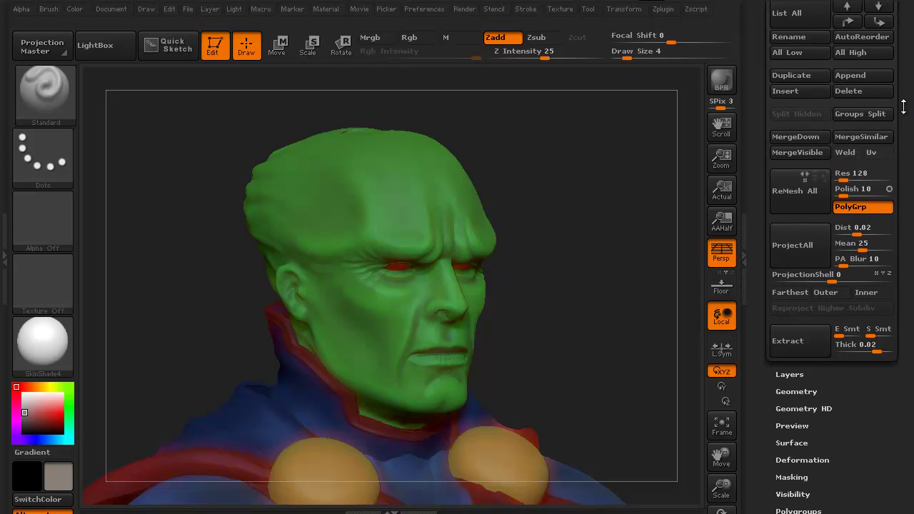
{"action": "left_click", "coordinate": [785, 375]}
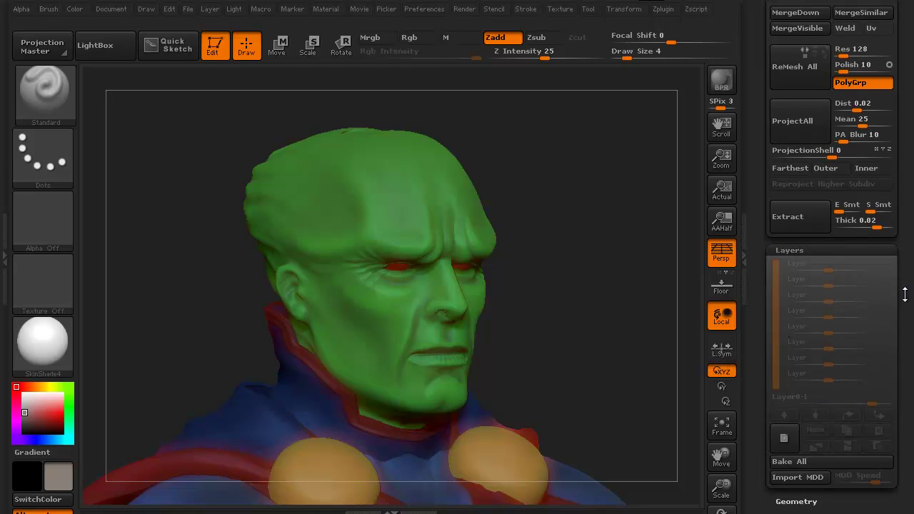
{"action": "left_click_drag", "start_coordinate": [905, 294], "coordinate": [905, 303]}
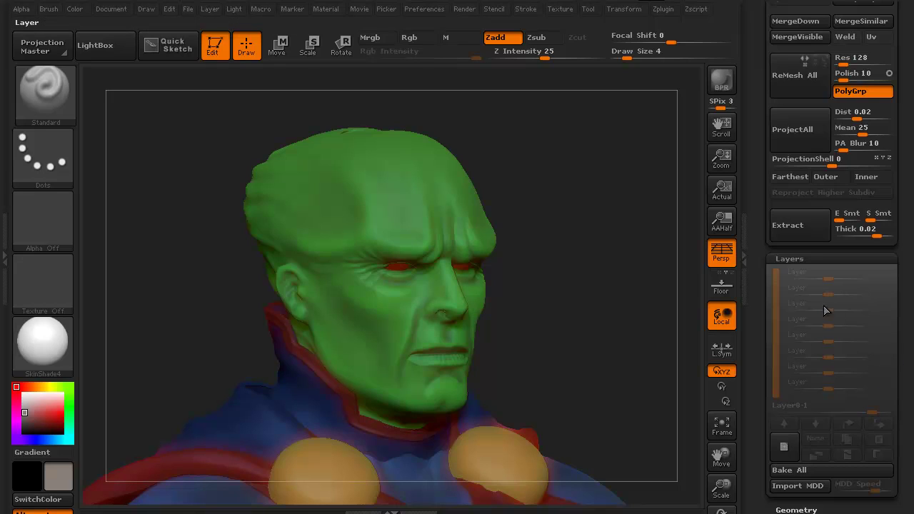
{"action": "left_click", "coordinate": [788, 446]}
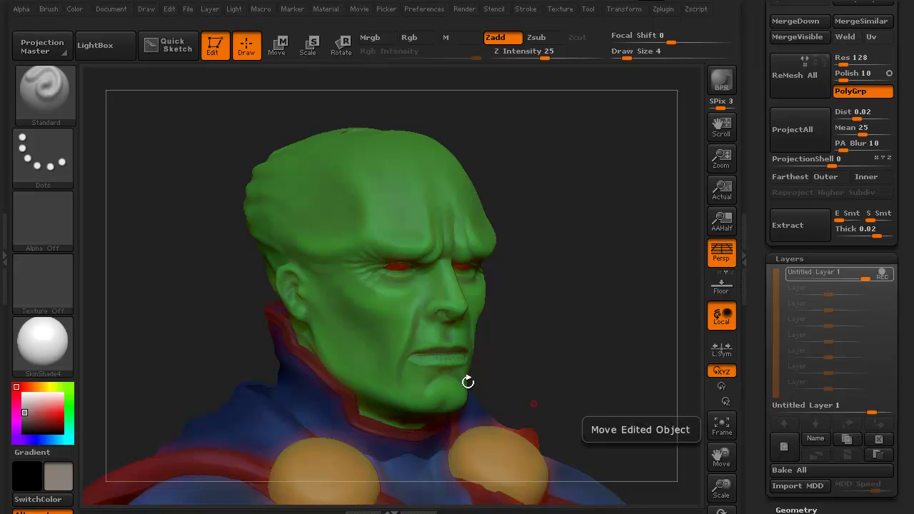
- Switch the brush stroke to FreeHand, set Mouse Avg to 15 and turn off LazyMouse
{"action": "mouse_move", "coordinate": [63, 161]}
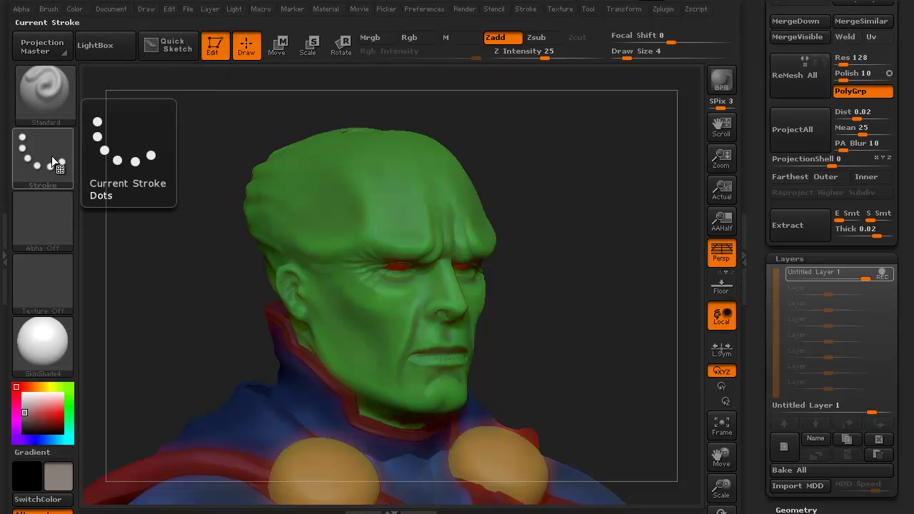
{"action": "left_click", "coordinate": [52, 155]}
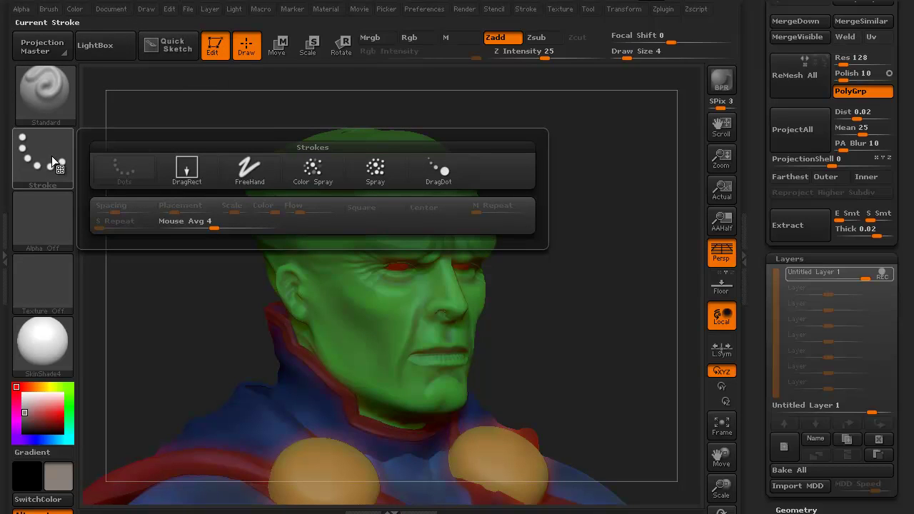
{"action": "left_click", "coordinate": [240, 168]}
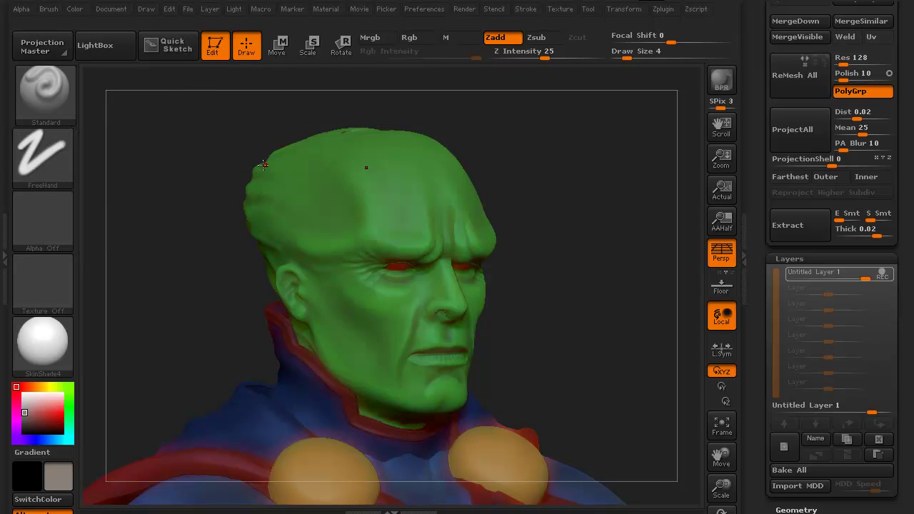
{"action": "left_click", "coordinate": [526, 9]}
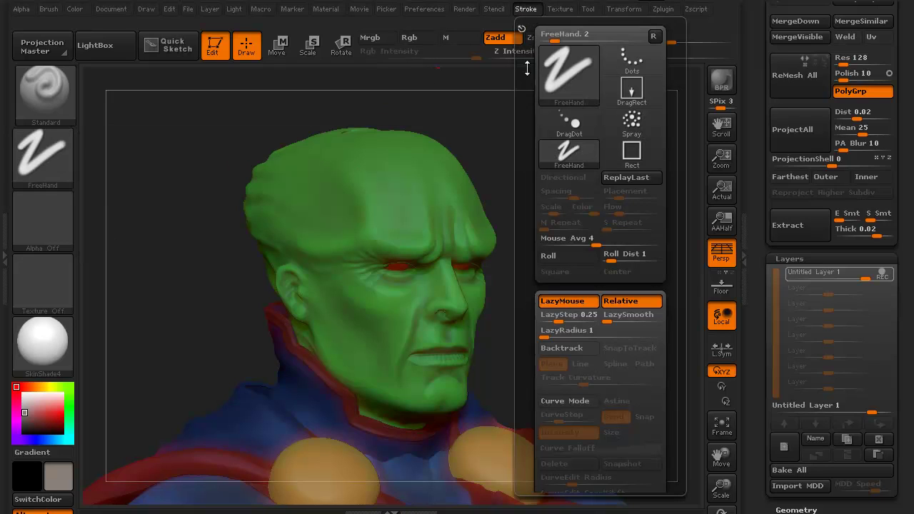
{"action": "left_click_drag", "start_coordinate": [582, 241], "coordinate": [658, 242]}
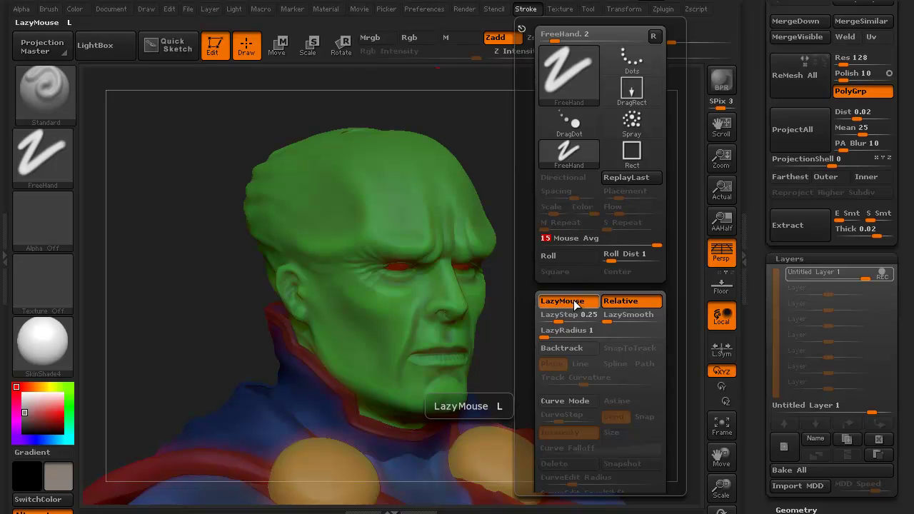
{"action": "left_click", "coordinate": [575, 304]}
- Set the Standard brush to Draw Size 34 and Z Intensity 11
{"action": "mouse_move", "coordinate": [231, 333]}
{"action": "left_mouse_down"}
{"action": "mouse_move", "coordinate": [217, 333]}
{"action": "mouse_move", "coordinate": [200, 285]}
{"action": "mouse_move", "coordinate": [209, 306]}
{"action": "left_mouse_up"}
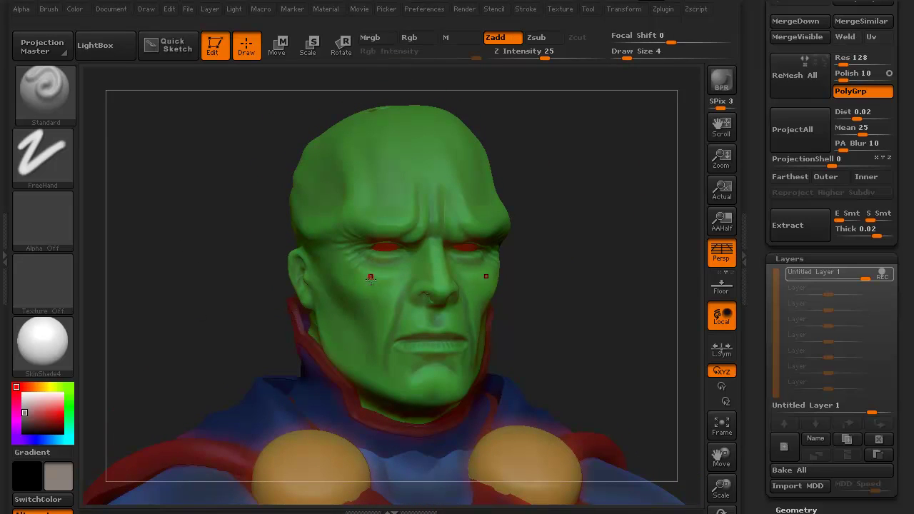
{"action": "key", "text": "bracketright"}
{"action": "key", "text": "bracketright"}
{"action": "key", "text": "bracketright"}
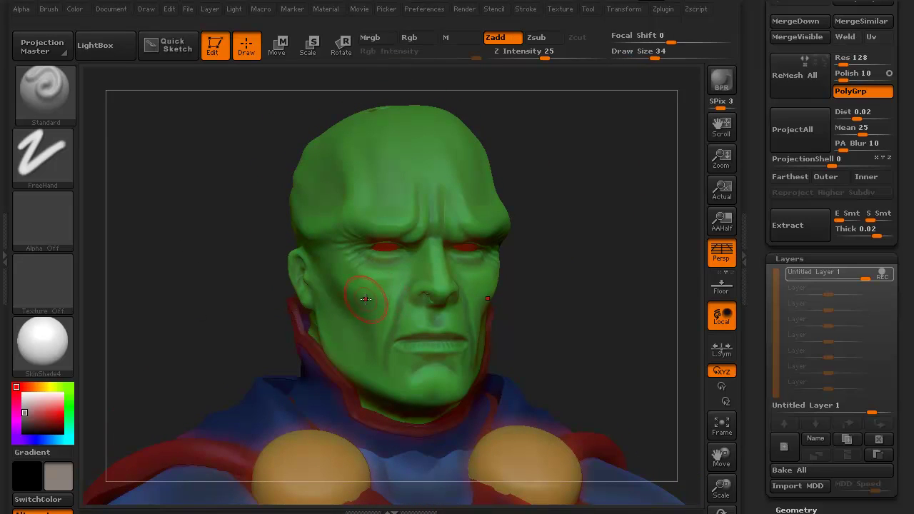
{"action": "key", "text": "bracketleft"}
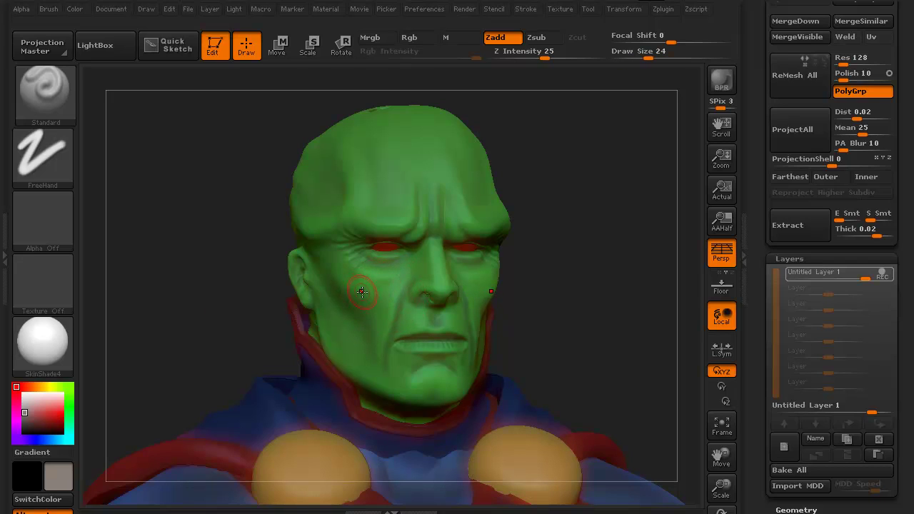
{"action": "key", "text": "bracketright"}
{"action": "left_click_drag", "start_coordinate": [544, 53], "coordinate": [525, 51]}
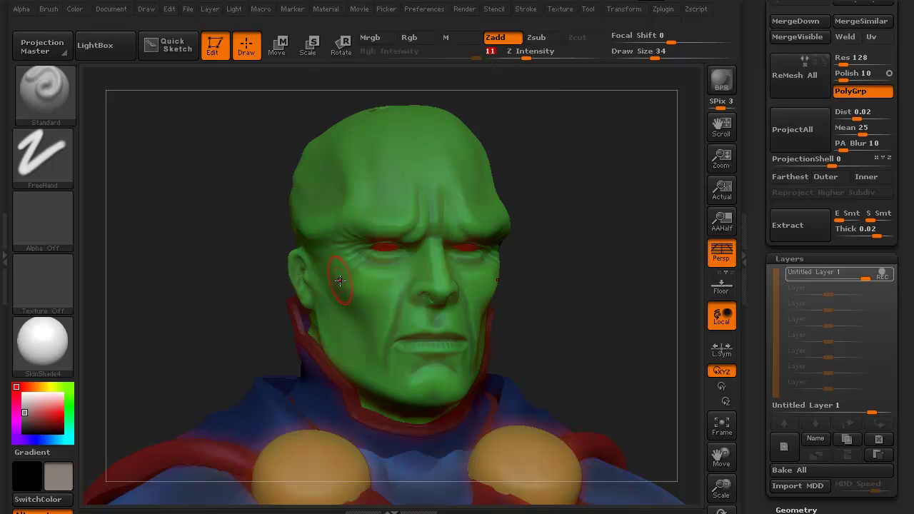
- Build up the cheekbones, jawline and chin of the head with freehand Zadd strokes
{"action": "key", "text": "bracketright"}
{"action": "mouse_move", "coordinate": [337, 271]}
{"action": "left_mouse_down"}
{"action": "mouse_move", "coordinate": [379, 289]}
{"action": "mouse_move", "coordinate": [342, 279]}
{"action": "mouse_move", "coordinate": [375, 310]}
{"action": "mouse_move", "coordinate": [372, 362]}
{"action": "left_mouse_up"}
{"action": "key", "text": "bracketleft"}
{"action": "key", "text": "bracketleft"}
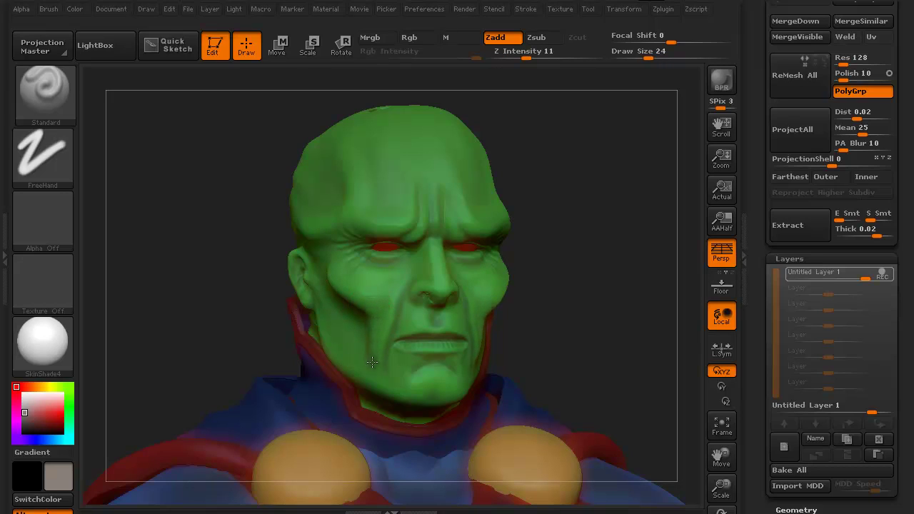
{"action": "key", "text": "bracketright"}
{"action": "key", "text": "bracketright"}
{"action": "mouse_move", "coordinate": [427, 392]}
{"action": "left_mouse_down"}
{"action": "mouse_move", "coordinate": [435, 400]}
{"action": "mouse_move", "coordinate": [391, 390]}
{"action": "mouse_move", "coordinate": [350, 364]}
{"action": "left_mouse_up"}
{"action": "mouse_move", "coordinate": [395, 385]}
{"action": "left_mouse_down"}
{"action": "mouse_move", "coordinate": [348, 367]}
{"action": "mouse_move", "coordinate": [318, 303]}
{"action": "left_mouse_up"}
- Bulge the brow ridge and the sides of the forehead with a Zadd stroke at Draw Size 44
{"action": "left_click_drag", "start_coordinate": [210, 250], "coordinate": [240, 250]}
{"action": "key", "text": "bracketleft"}
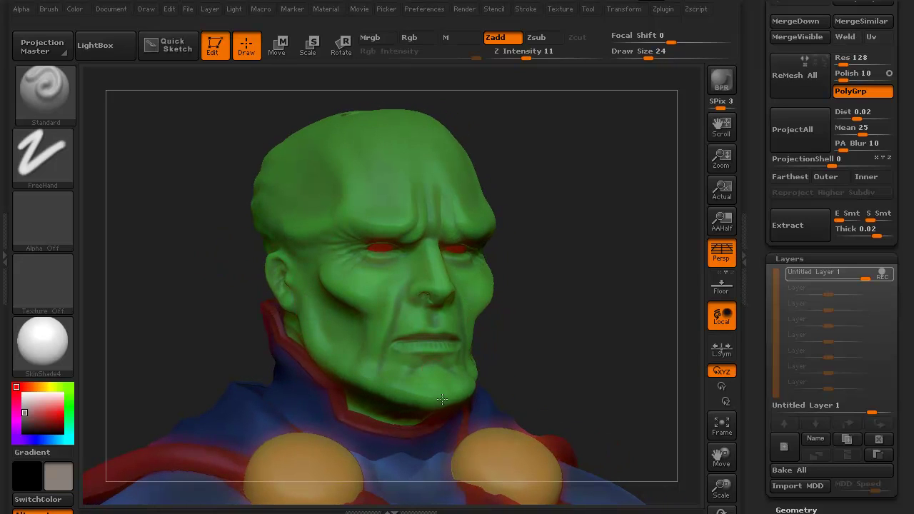
{"action": "left_click_drag", "start_coordinate": [214, 251], "coordinate": [195, 249]}
{"action": "key", "text": "bracketright"}
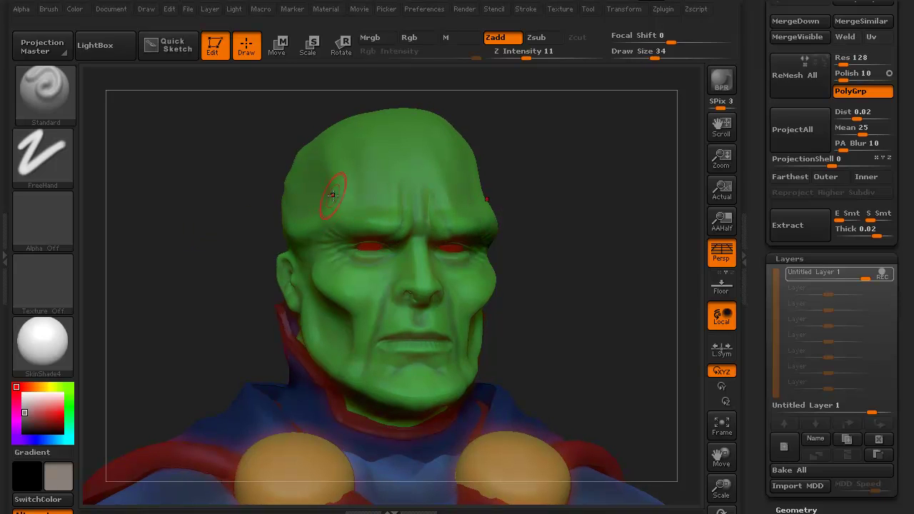
{"action": "key", "text": "bracketright"}
{"action": "mouse_move", "coordinate": [346, 227]}
{"action": "left_mouse_down"}
{"action": "mouse_move", "coordinate": [306, 228]}
{"action": "mouse_move", "coordinate": [342, 170]}
{"action": "mouse_move", "coordinate": [325, 127]}
{"action": "left_mouse_up"}
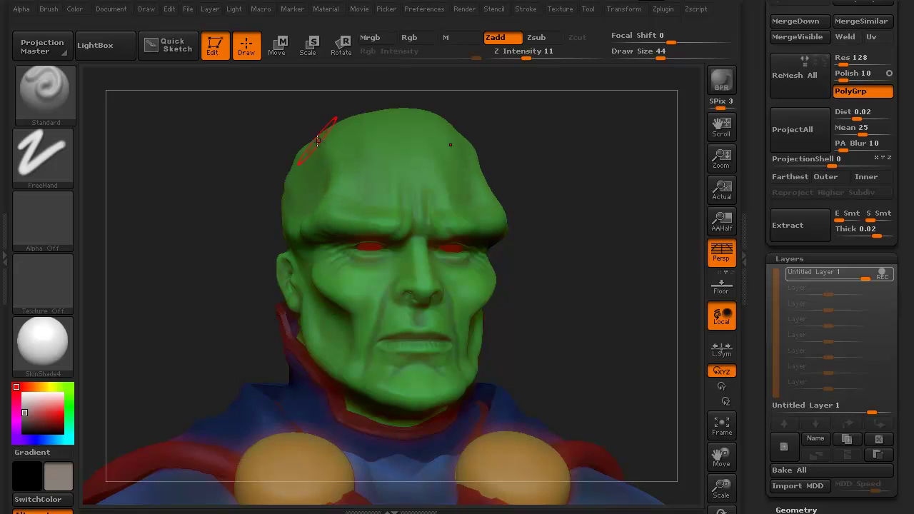
{"action": "key", "text": "ctrl+z"}
{"action": "key", "text": "ctrl+shift+z"}
- Build up the nose bridge down to the tip with a Zadd stroke at Draw Size 34
{"action": "left_click_drag", "start_coordinate": [198, 190], "coordinate": [307, 196]}
{"action": "key", "text": "bracketleft"}
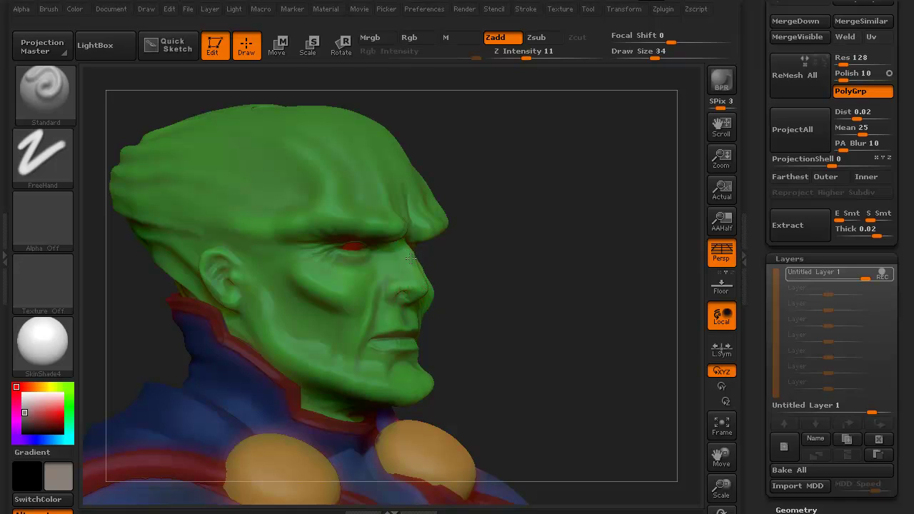
{"action": "left_click_drag", "start_coordinate": [410, 258], "coordinate": [421, 287]}
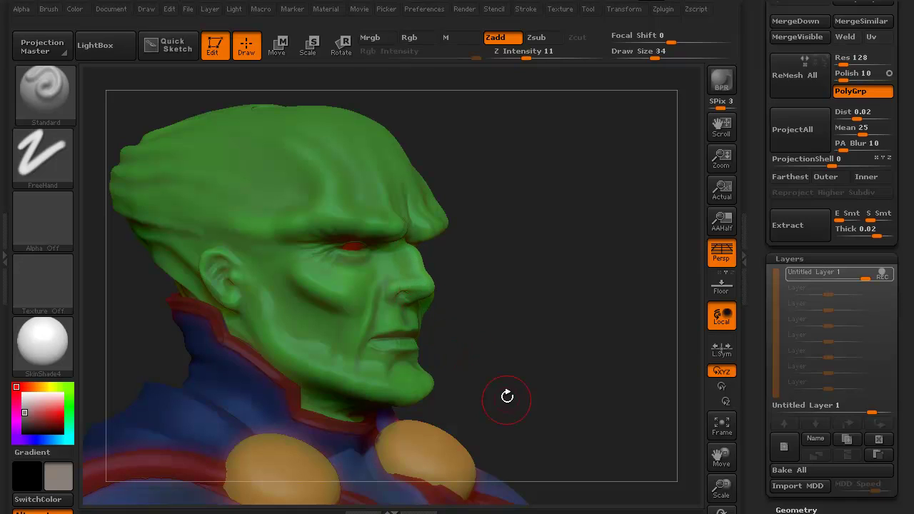
{"action": "left_click_drag", "start_coordinate": [506, 393], "coordinate": [200, 279]}
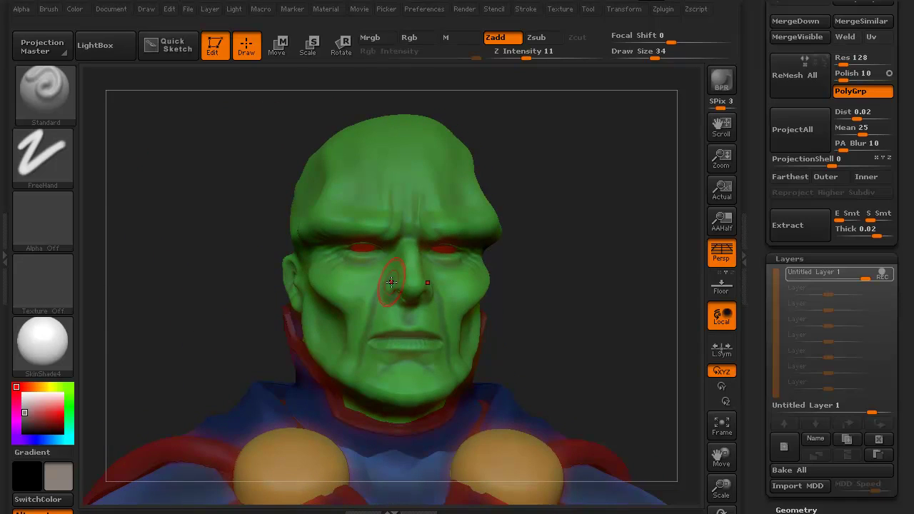
- Lower the intensity of the new sculpting layer gradually from full strength through zero to -1
{"action": "left_click_drag", "start_coordinate": [178, 257], "coordinate": [174, 281]}
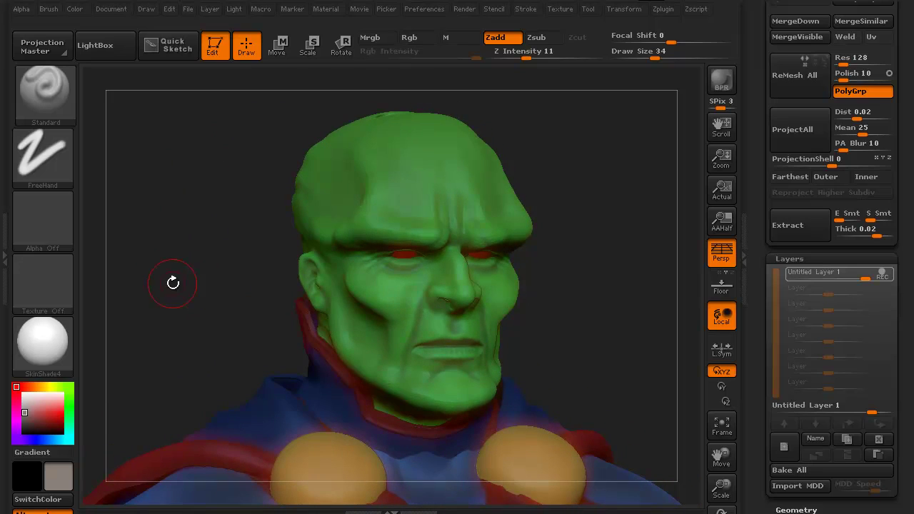
{"action": "mouse_move", "coordinate": [862, 278]}
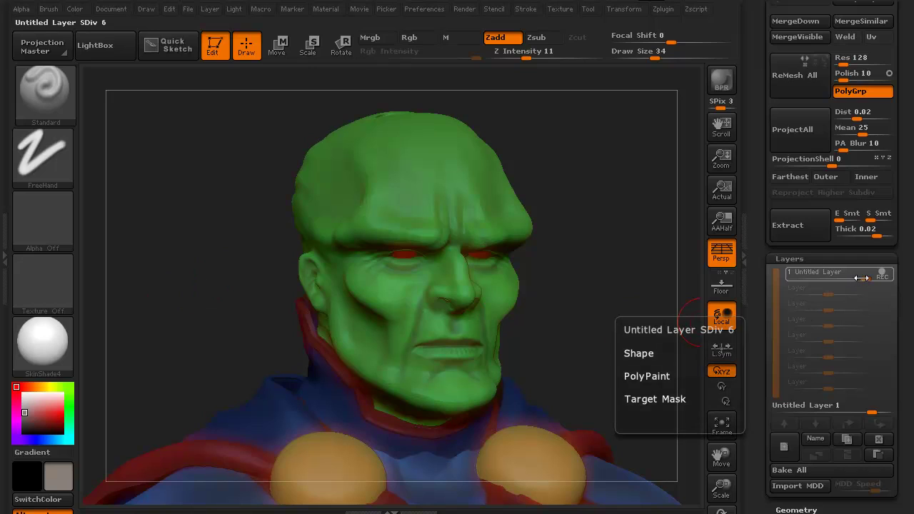
{"action": "left_click_drag", "start_coordinate": [864, 278], "coordinate": [862, 277]}
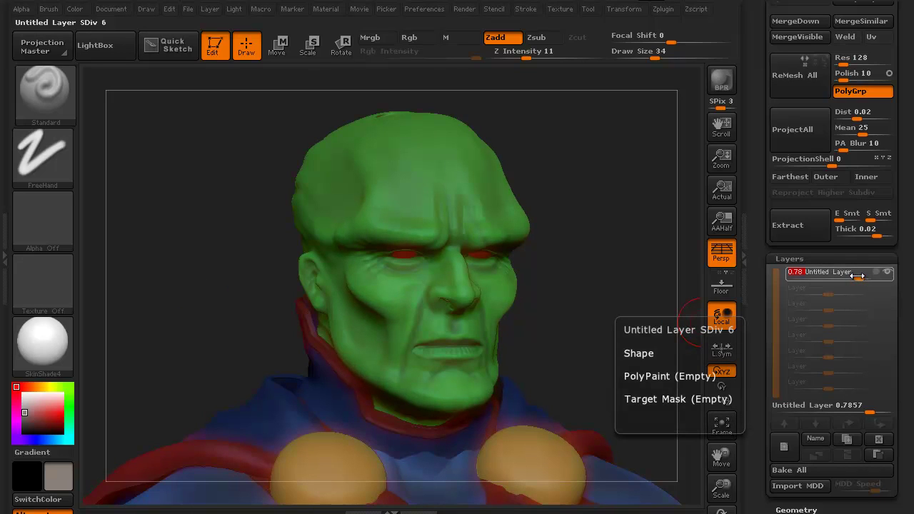
{"action": "mouse_move", "coordinate": [859, 277]}
{"action": "left_mouse_down"}
{"action": "mouse_move", "coordinate": [833, 277]}
{"action": "mouse_move", "coordinate": [876, 270]}
{"action": "mouse_move", "coordinate": [847, 271]}
{"action": "left_mouse_up"}
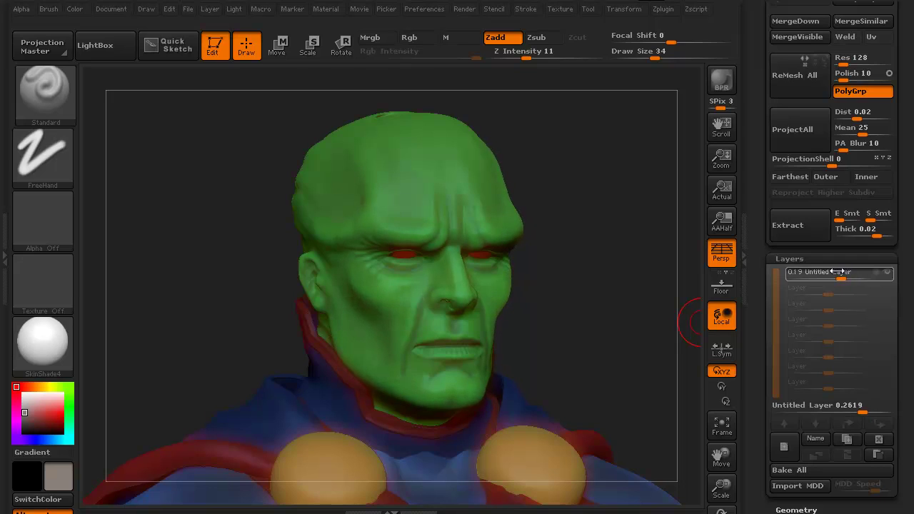
{"action": "left_click_drag", "start_coordinate": [838, 272], "coordinate": [830, 272]}
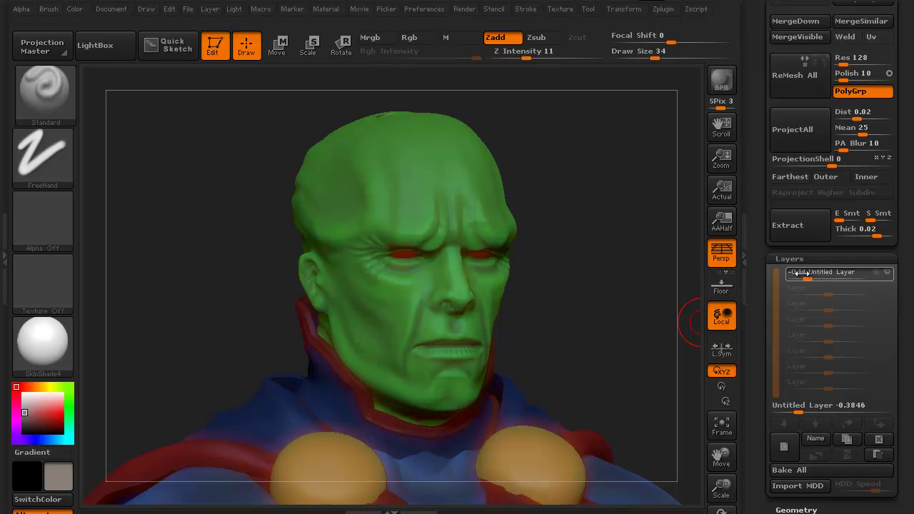
{"action": "left_click_drag", "start_coordinate": [800, 272], "coordinate": [787, 273]}
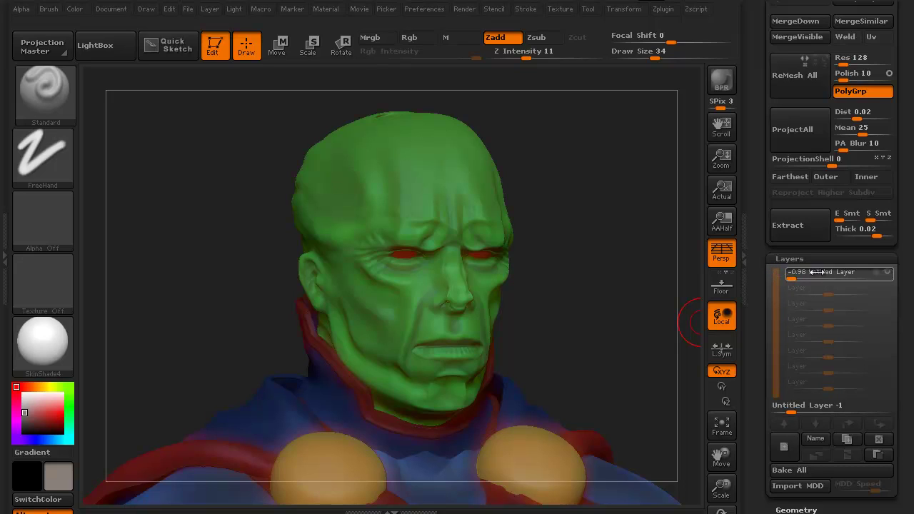
- Return the facial sculpting layer's intensity to 1 and add a second layer above the base sculpt
{"action": "left_click_drag", "start_coordinate": [816, 272], "coordinate": [870, 272]}
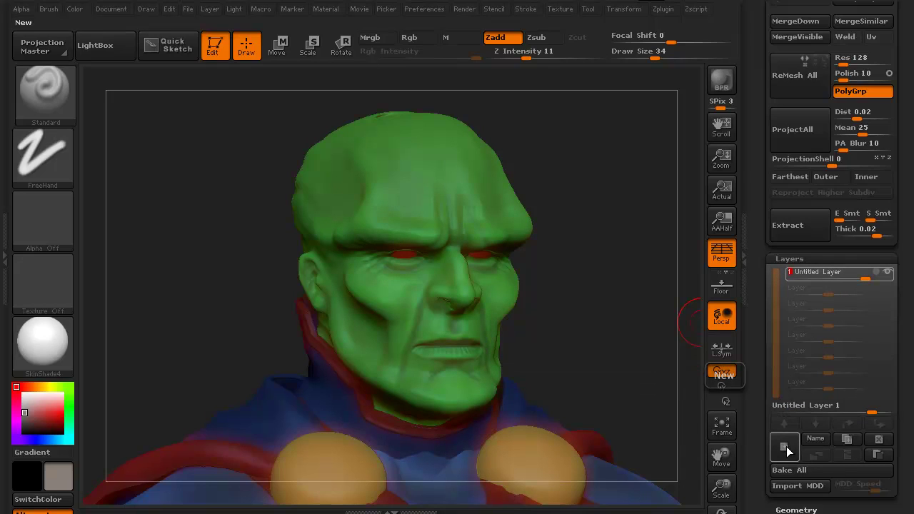
{"action": "left_click", "coordinate": [788, 449]}
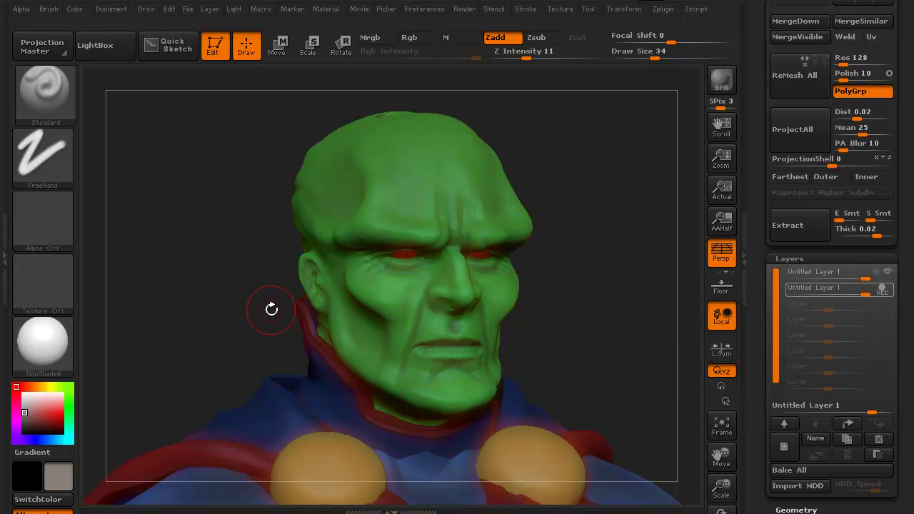
- Mask three round spots along the forehead's midline, the lowest at Draw Size 34 and the upper two at 14, and invert the mask
{"action": "mouse_move", "coordinate": [209, 261]}
{"action": "left_mouse_down"}
{"action": "mouse_move", "coordinate": [200, 179]}
{"action": "mouse_move", "coordinate": [188, 206]}
{"action": "mouse_move", "coordinate": [230, 247]}
{"action": "left_mouse_up"}
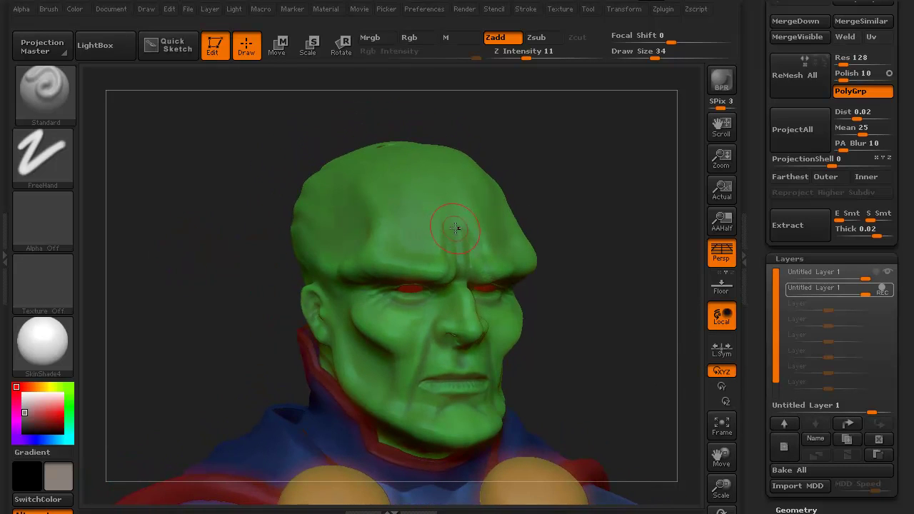
{"action": "left_click_drag", "start_coordinate": [453, 226], "coordinate": [453, 225], "text": "ctrl"}
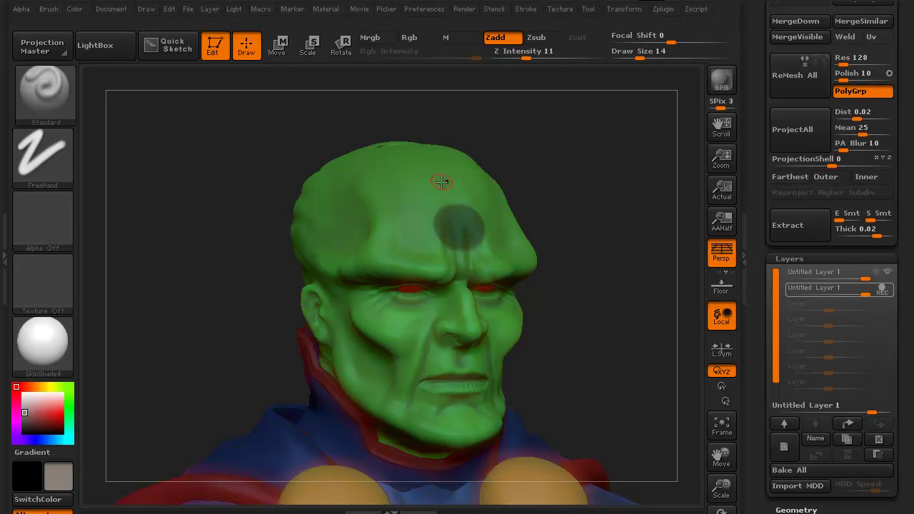
{"action": "key", "text": "ctrl"}
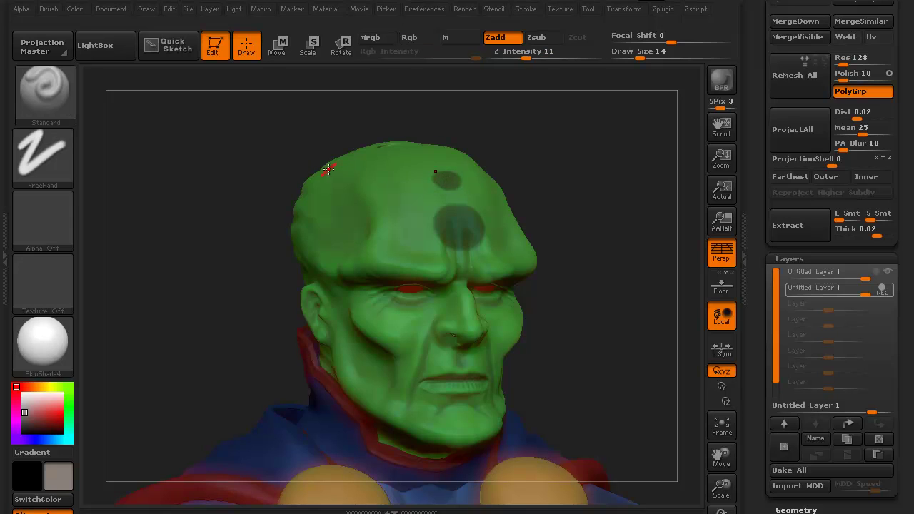
{"action": "left_click_drag", "start_coordinate": [276, 182], "coordinate": [212, 210]}
{"action": "key", "text": "ctrl"}
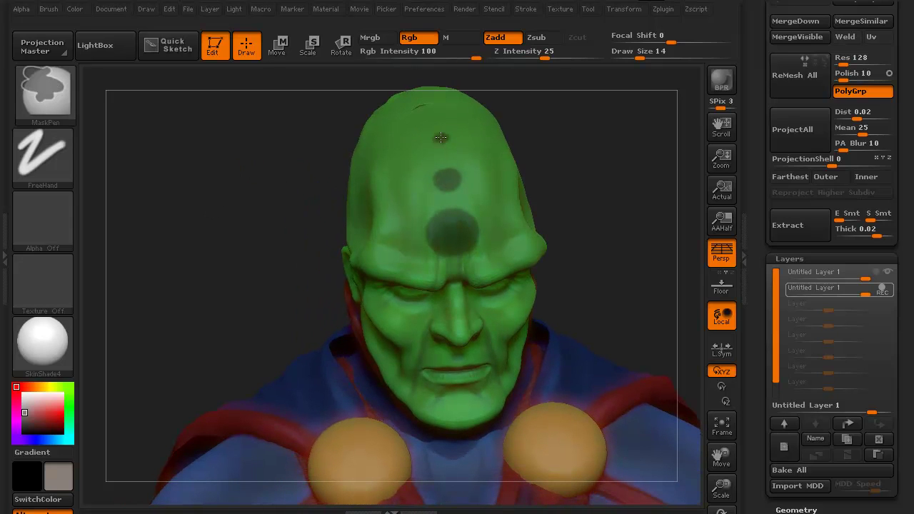
{"action": "mouse_move", "coordinate": [249, 248]}
{"action": "left_mouse_down"}
{"action": "mouse_move", "coordinate": [243, 267]}
{"action": "mouse_move", "coordinate": [237, 236]}
{"action": "left_mouse_up"}
{"action": "key", "text": "ctrl"}
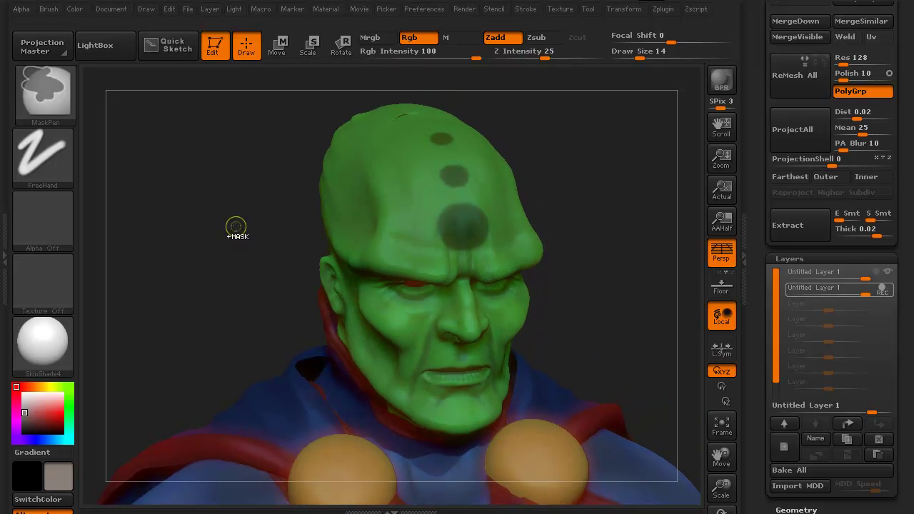
{"action": "left_click", "coordinate": [236, 226], "text": "ctrl"}
{"action": "mouse_move", "coordinate": [225, 271]}
{"action": "left_mouse_down"}
{"action": "mouse_move", "coordinate": [231, 249]}
{"action": "mouse_move", "coordinate": [200, 265]}
{"action": "mouse_move", "coordinate": [192, 283]}
{"action": "mouse_move", "coordinate": [170, 219]}
{"action": "mouse_move", "coordinate": [153, 302]}
{"action": "mouse_move", "coordinate": [184, 315]}
{"action": "left_mouse_up"}
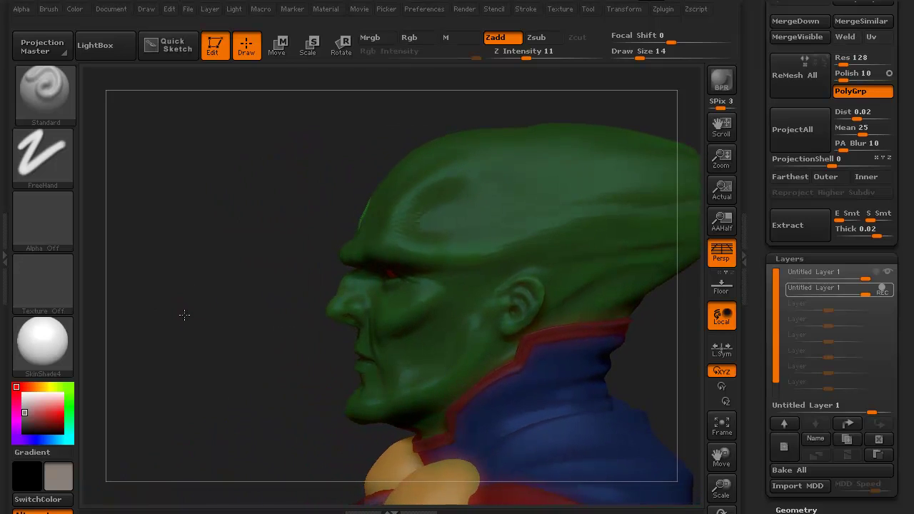
- Switch to the SnakeHook brush and enlarge its Draw Size to 64
{"action": "left_click", "coordinate": [58, 98]}
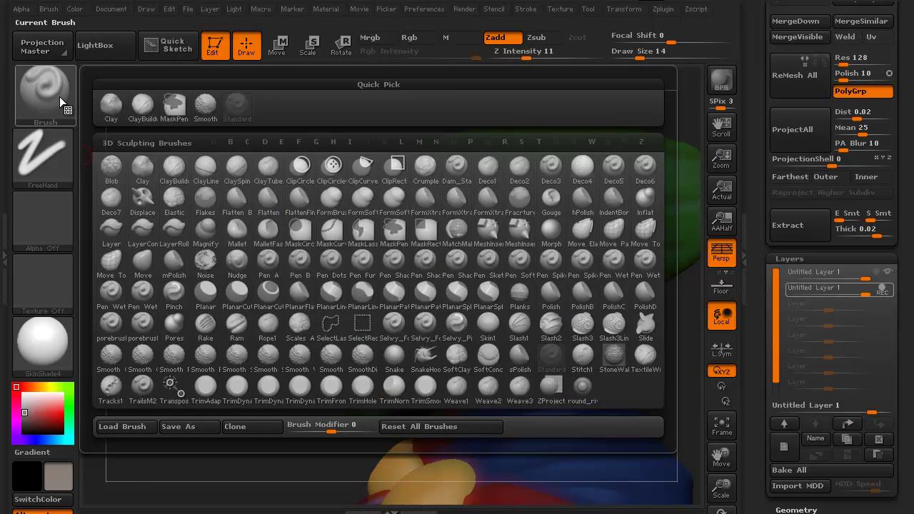
{"action": "key", "text": "s"}
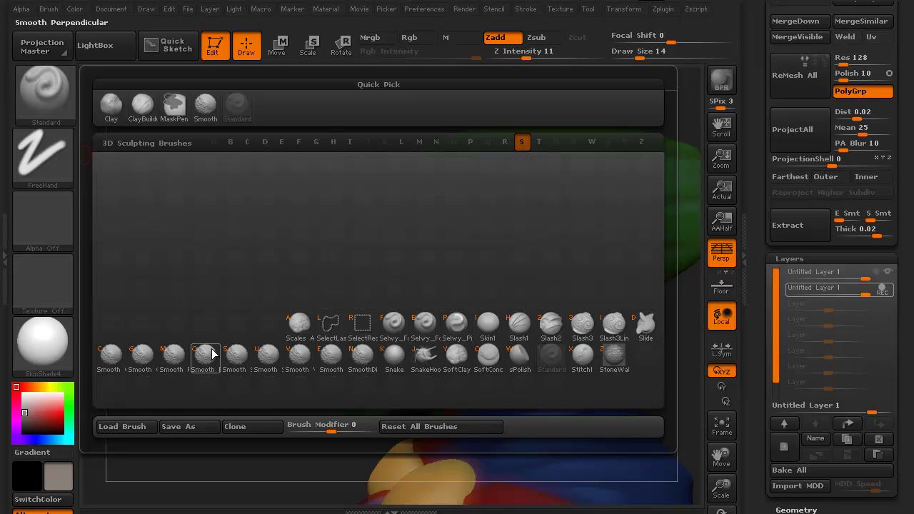
{"action": "left_click", "coordinate": [425, 360]}
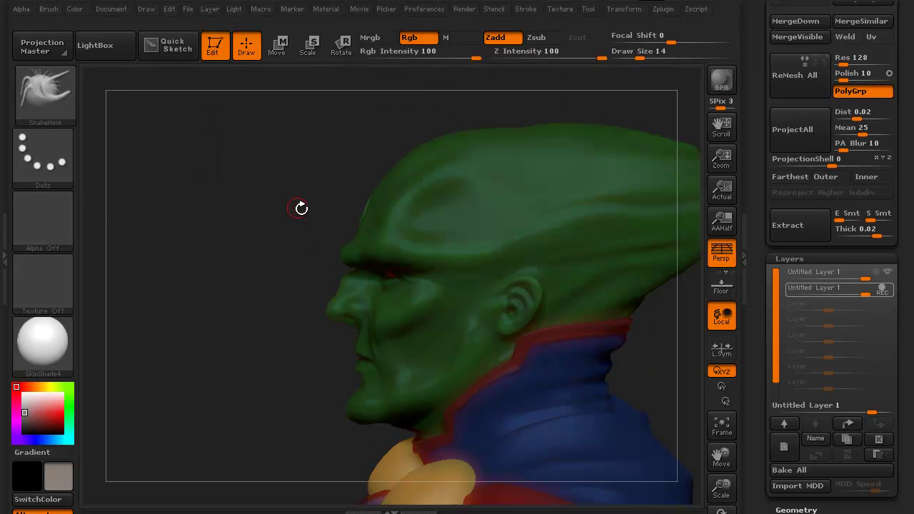
{"action": "mouse_move", "coordinate": [310, 195]}
{"action": "left_mouse_down"}
{"action": "mouse_move", "coordinate": [341, 196]}
{"action": "mouse_move", "coordinate": [335, 210]}
{"action": "mouse_move", "coordinate": [293, 182]}
{"action": "mouse_move", "coordinate": [289, 154]}
{"action": "left_mouse_up"}
{"action": "key", "text": "bracketright"}
{"action": "key", "text": "bracketright"}
{"action": "key", "text": "bracketright"}
{"action": "key", "text": "bracketright"}
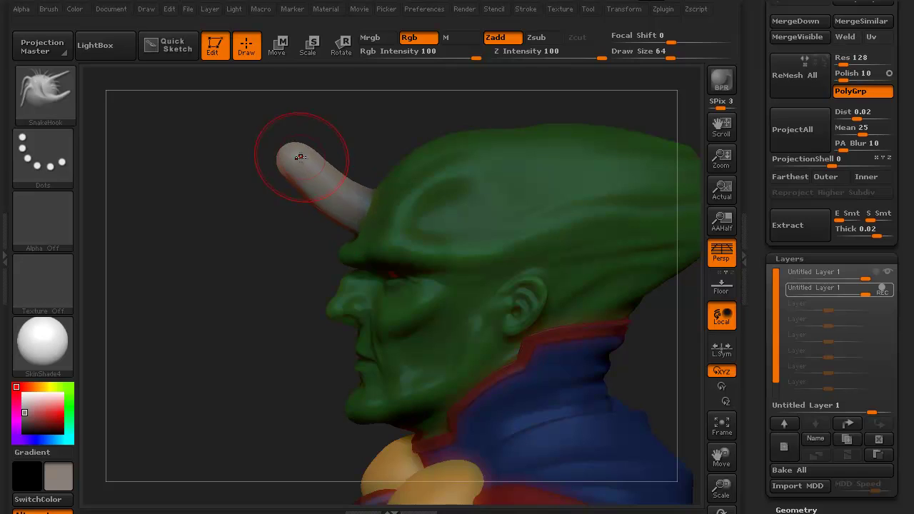
- Undo the horn pulled with colour from the forehead and turn off Rgb for the SnakeHook brush
{"action": "key", "text": "ctrl"}
{"action": "key", "text": "ctrl+z"}
{"action": "left_click", "coordinate": [409, 39]}
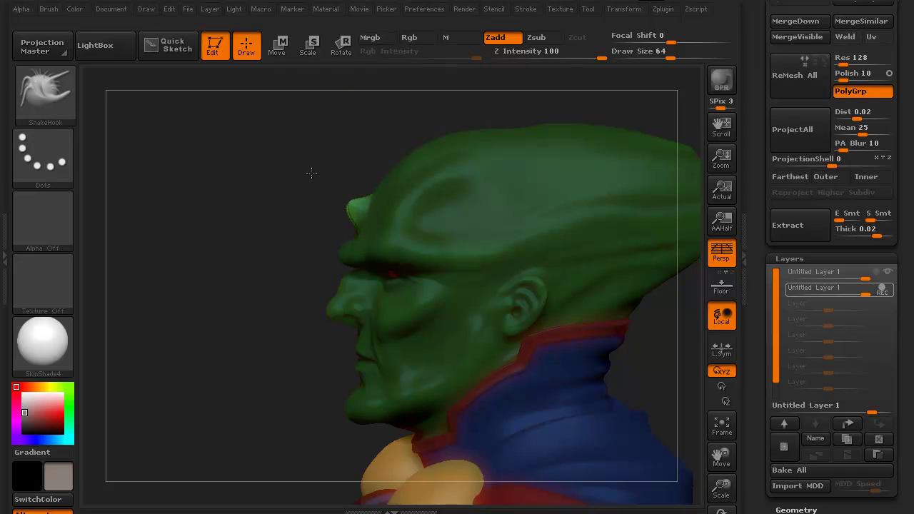
- Pull a long horn forward and up from the lowest unmasked forehead spot with SnakeHook and smooth its surface
{"action": "key", "text": "ctrl"}
{"action": "mouse_move", "coordinate": [358, 207]}
{"action": "left_mouse_down"}
{"action": "mouse_move", "coordinate": [321, 192]}
{"action": "mouse_move", "coordinate": [280, 134]}
{"action": "left_mouse_up"}
{"action": "left_click_drag", "start_coordinate": [255, 251], "coordinate": [262, 288]}
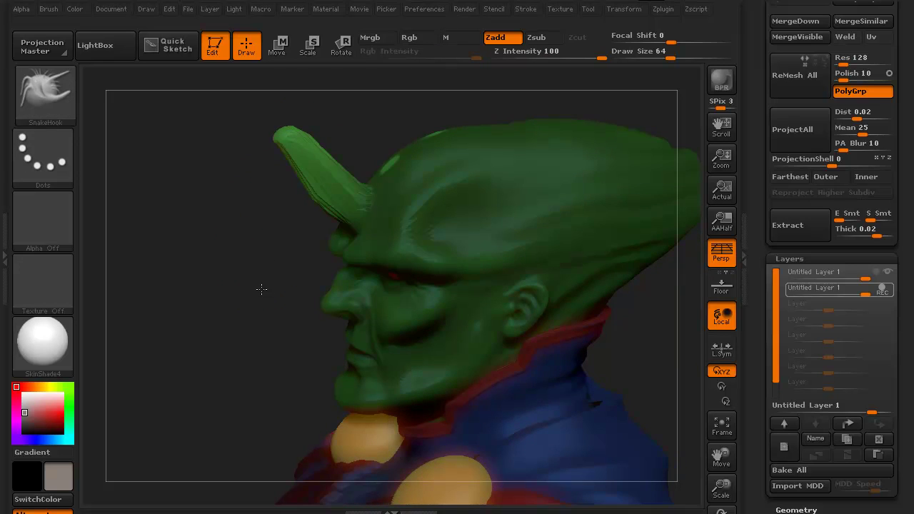
{"action": "mouse_move", "coordinate": [335, 171]}
{"action": "left_mouse_down", "text": "shift"}
{"action": "mouse_move", "coordinate": [322, 206]}
{"action": "mouse_move", "coordinate": [282, 205]}
{"action": "left_mouse_up", "text": "shift"}
- Pull two shorter horns from the upper unmasked spots on the forehead and touch up the front horn's shape
{"action": "left_click_drag", "start_coordinate": [394, 167], "coordinate": [358, 107]}
{"action": "left_click_drag", "start_coordinate": [228, 261], "coordinate": [238, 245]}
{"action": "left_click_drag", "start_coordinate": [268, 154], "coordinate": [312, 157]}
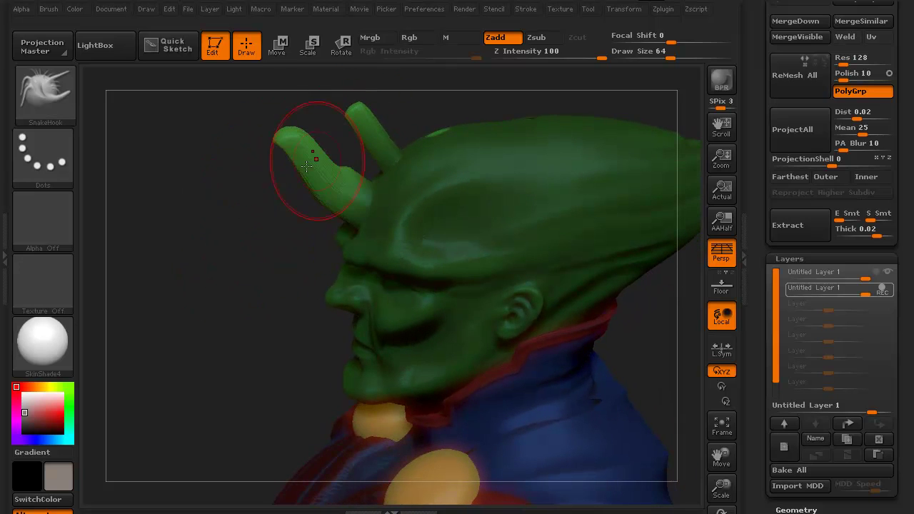
{"action": "left_click_drag", "start_coordinate": [438, 133], "coordinate": [428, 90]}
{"action": "mouse_move", "coordinate": [214, 293]}
{"action": "left_mouse_down"}
{"action": "mouse_move", "coordinate": [218, 312]}
{"action": "mouse_move", "coordinate": [200, 263]}
{"action": "mouse_move", "coordinate": [184, 295]}
{"action": "mouse_move", "coordinate": [167, 295]}
{"action": "mouse_move", "coordinate": [188, 313]}
{"action": "mouse_move", "coordinate": [210, 294]}
{"action": "mouse_move", "coordinate": [202, 308]}
{"action": "mouse_move", "coordinate": [231, 293]}
{"action": "left_mouse_up"}
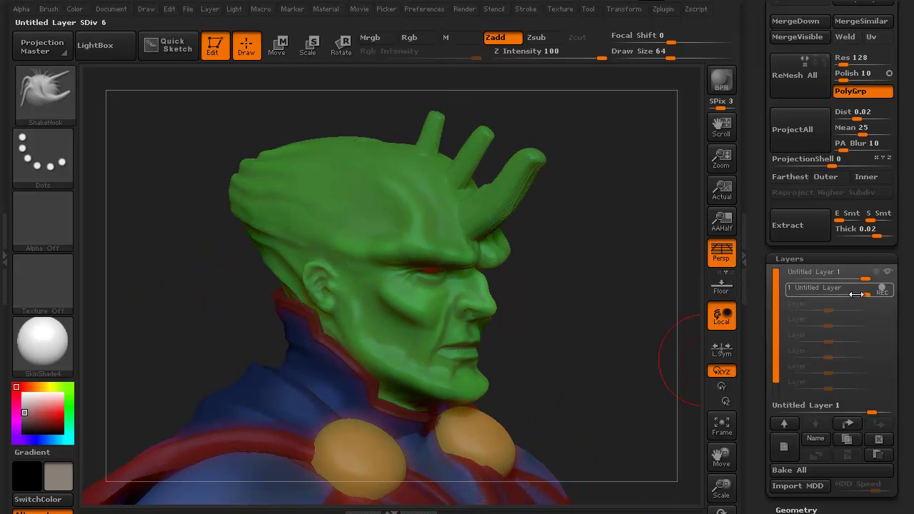
- Try different intensities on both layers, leaving the facial layer at 1 and the forehead horn layer at 0.54
{"action": "mouse_move", "coordinate": [864, 292]}
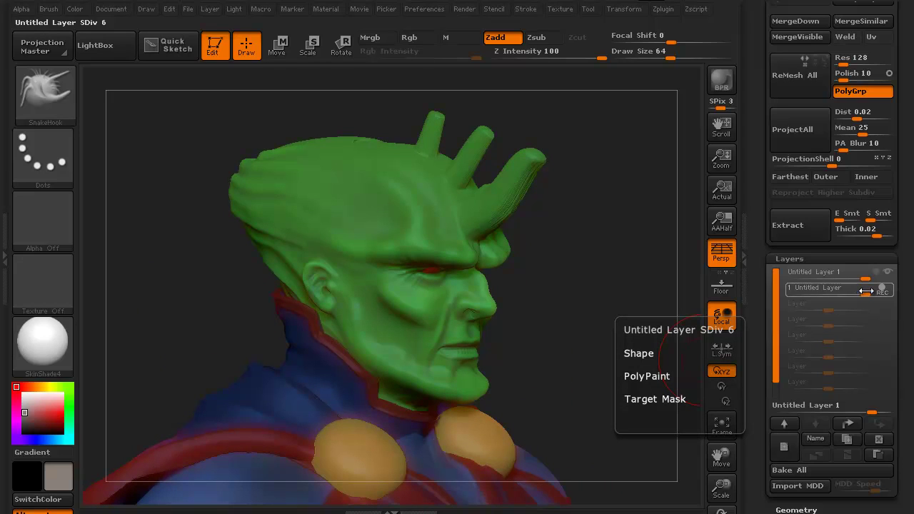
{"action": "mouse_move", "coordinate": [866, 292]}
{"action": "left_mouse_down"}
{"action": "mouse_move", "coordinate": [837, 291]}
{"action": "mouse_move", "coordinate": [859, 288]}
{"action": "mouse_move", "coordinate": [842, 288]}
{"action": "mouse_move", "coordinate": [859, 288]}
{"action": "mouse_move", "coordinate": [860, 277]}
{"action": "mouse_move", "coordinate": [837, 273]}
{"action": "mouse_move", "coordinate": [852, 269]}
{"action": "left_mouse_up"}
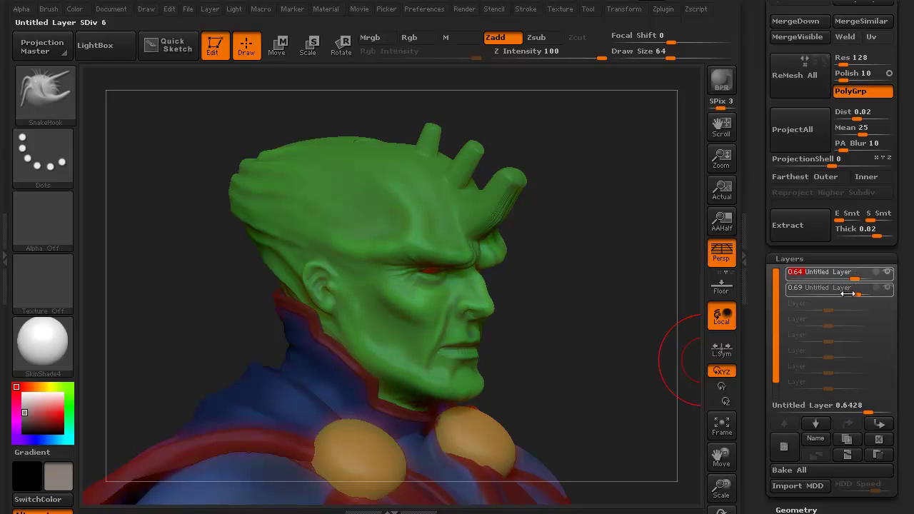
{"action": "left_click_drag", "start_coordinate": [867, 293], "coordinate": [841, 275]}
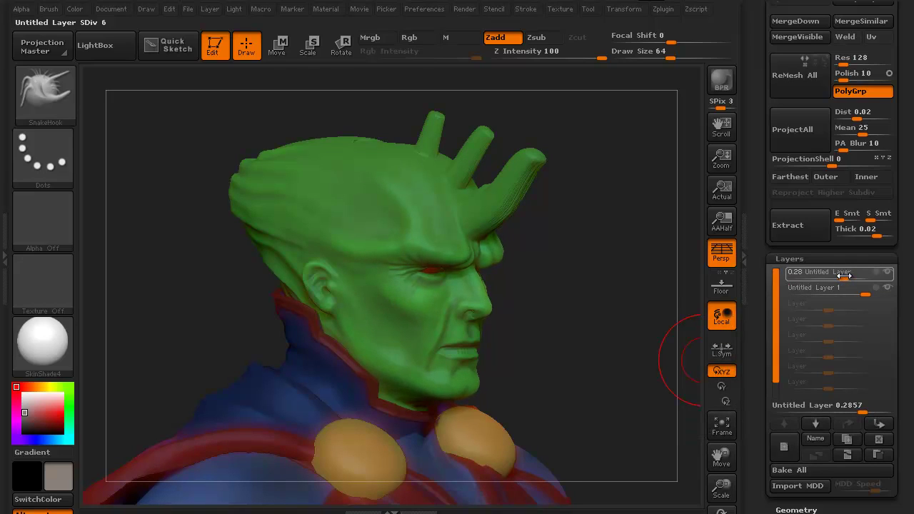
{"action": "left_click_drag", "start_coordinate": [859, 275], "coordinate": [852, 293]}
{"action": "left_click", "coordinate": [857, 291]}
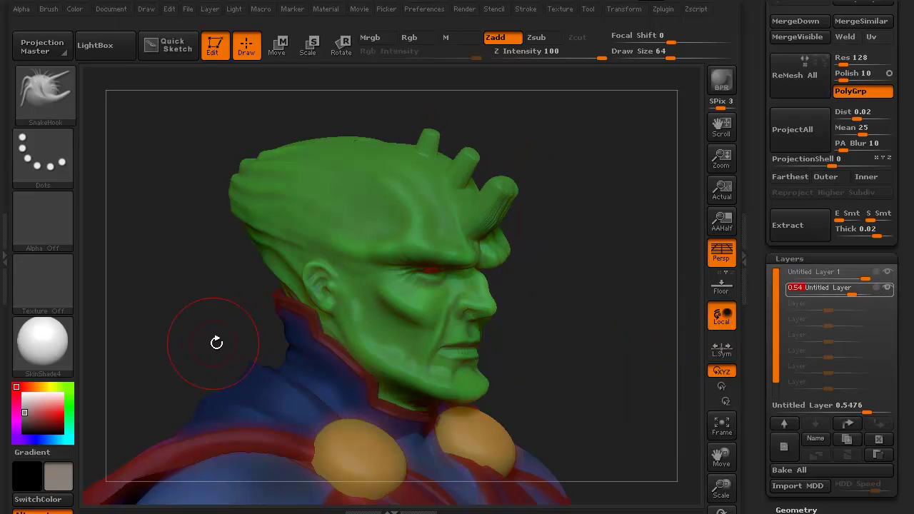
{"action": "left_click_drag", "start_coordinate": [190, 339], "coordinate": [187, 339]}
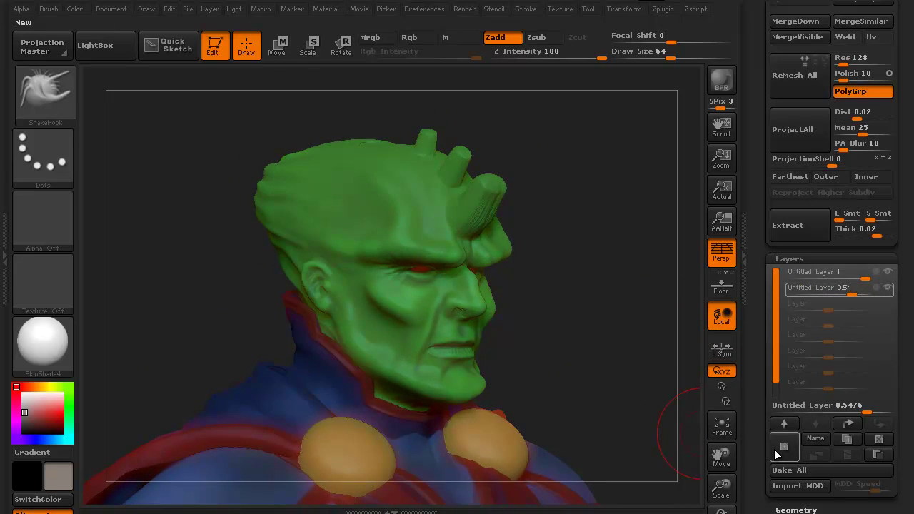
- Add a third layer and pull curved, pointed horns outward from the brows and temples with SnakeHook at Draw Size 34
{"action": "left_click", "coordinate": [783, 447]}
{"action": "left_click_drag", "start_coordinate": [247, 342], "coordinate": [176, 306]}
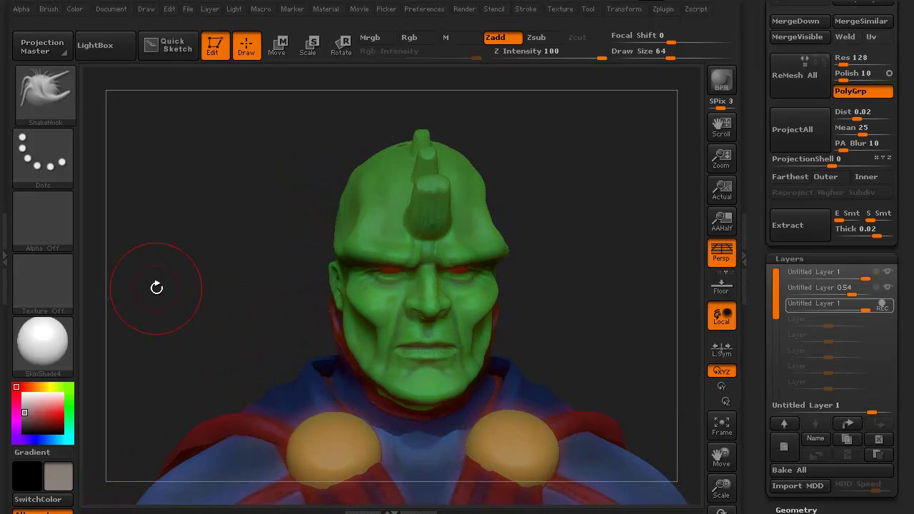
{"action": "key", "text": "bracketleft"}
{"action": "mouse_move", "coordinate": [348, 247]}
{"action": "left_mouse_down"}
{"action": "mouse_move", "coordinate": [289, 223]}
{"action": "mouse_move", "coordinate": [271, 204]}
{"action": "left_mouse_up"}
{"action": "mouse_move", "coordinate": [238, 259]}
{"action": "left_mouse_down"}
{"action": "mouse_move", "coordinate": [233, 283]}
{"action": "mouse_move", "coordinate": [258, 257]}
{"action": "left_mouse_up"}
{"action": "left_click_drag", "start_coordinate": [320, 269], "coordinate": [232, 243]}
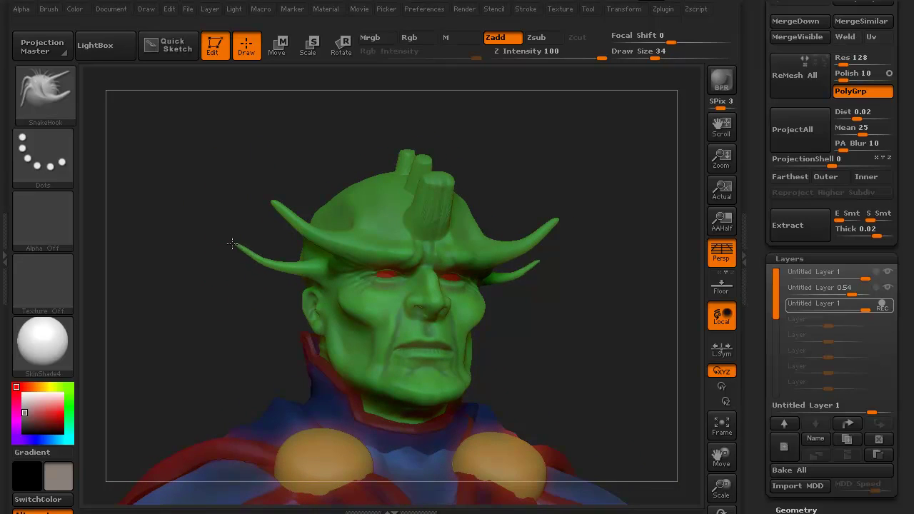
- Pull a pair of downward-curving horns out of the cheeks with SnakeHook
{"action": "left_click_drag", "start_coordinate": [228, 333], "coordinate": [205, 359]}
{"action": "mouse_move", "coordinate": [314, 330]}
{"action": "left_mouse_down"}
{"action": "mouse_move", "coordinate": [301, 322]}
{"action": "mouse_move", "coordinate": [243, 357]}
{"action": "left_mouse_up"}
{"action": "left_click_drag", "start_coordinate": [178, 315], "coordinate": [227, 331]}
{"action": "left_click_drag", "start_coordinate": [174, 309], "coordinate": [177, 305]}
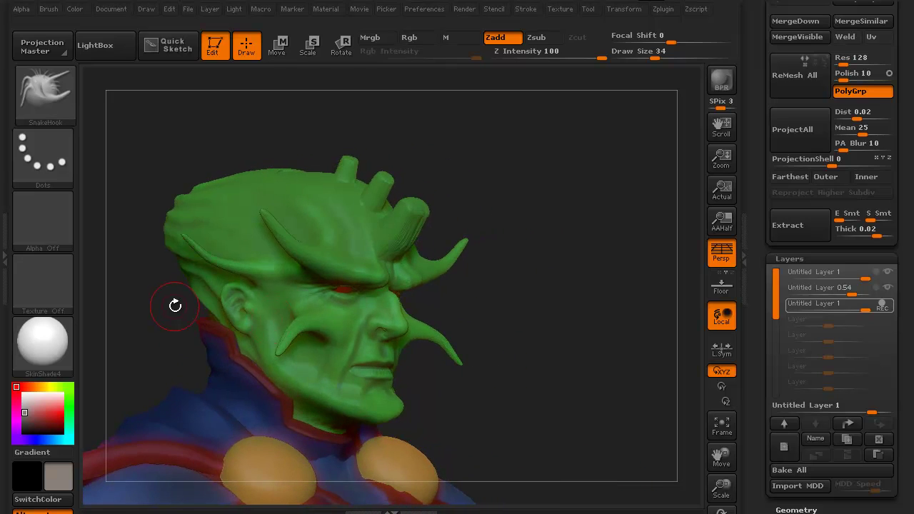
- Add a fourth layer, mask the character's chin and invert the mask so only the chin can be edited
{"action": "left_click", "coordinate": [785, 447]}
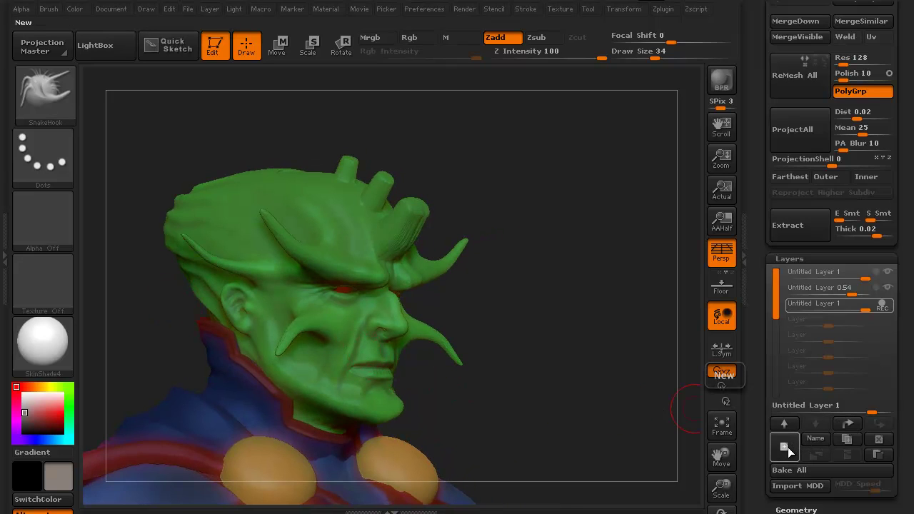
{"action": "left_click_drag", "start_coordinate": [605, 369], "coordinate": [600, 345]}
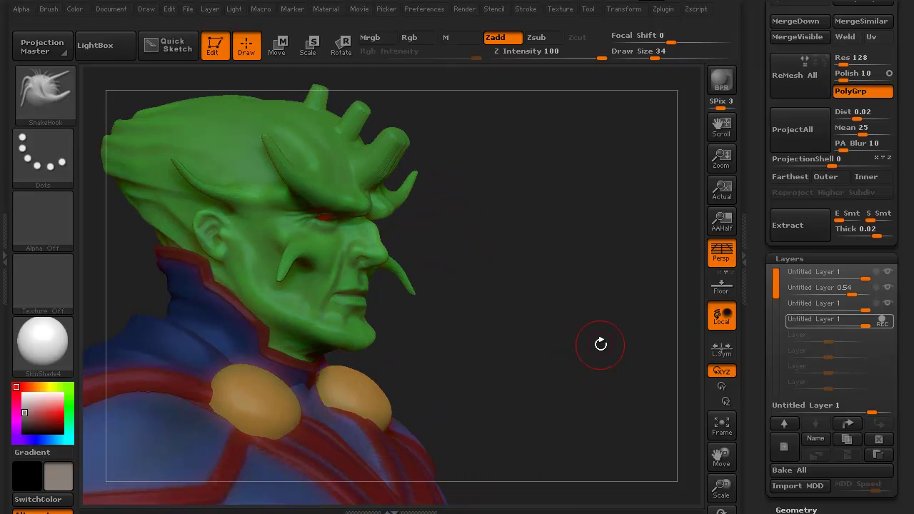
{"action": "mouse_move", "coordinate": [348, 336]}
{"action": "left_mouse_down", "text": "ctrl"}
{"action": "mouse_move", "coordinate": [360, 338]}
{"action": "mouse_move", "coordinate": [347, 321]}
{"action": "mouse_move", "coordinate": [339, 340]}
{"action": "left_mouse_up", "text": "ctrl"}
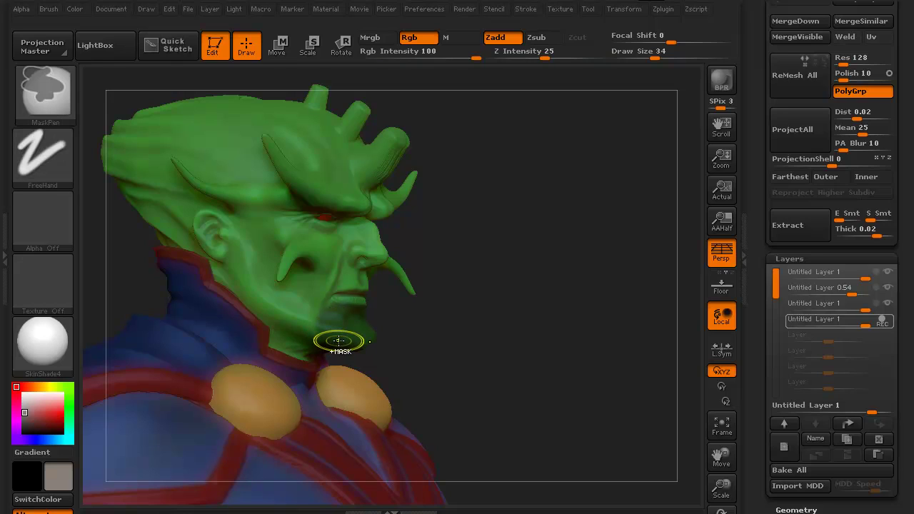
{"action": "key", "text": "ctrl"}
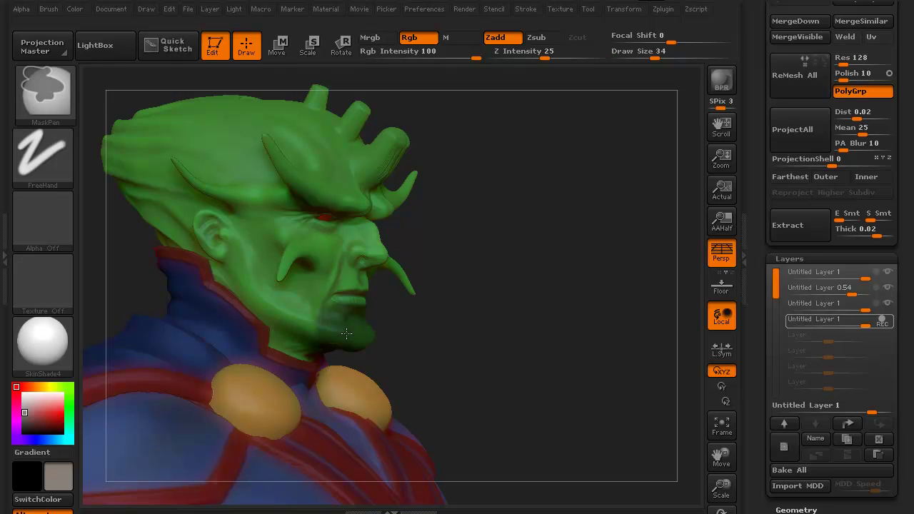
{"action": "left_click_drag", "start_coordinate": [422, 346], "coordinate": [461, 392]}
{"action": "left_click", "coordinate": [453, 369], "text": "ctrl"}
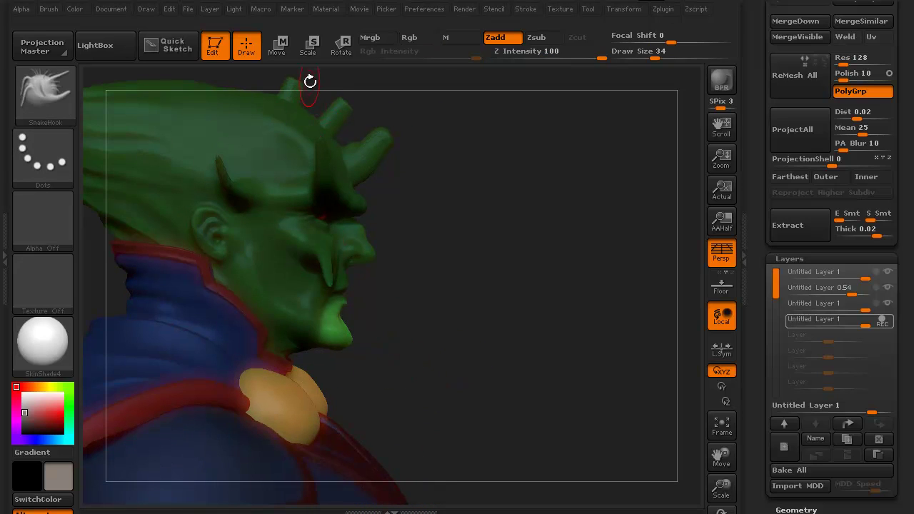
- Push the chin forward and slightly down with a Transpose Move line, clear the mask and return to Draw mode
{"action": "left_click", "coordinate": [281, 47]}
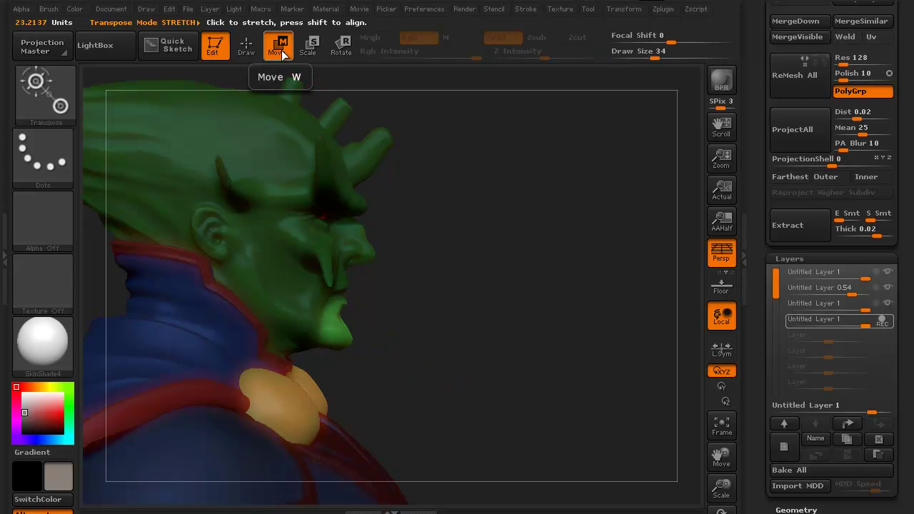
{"action": "left_click_drag", "start_coordinate": [326, 329], "coordinate": [563, 406]}
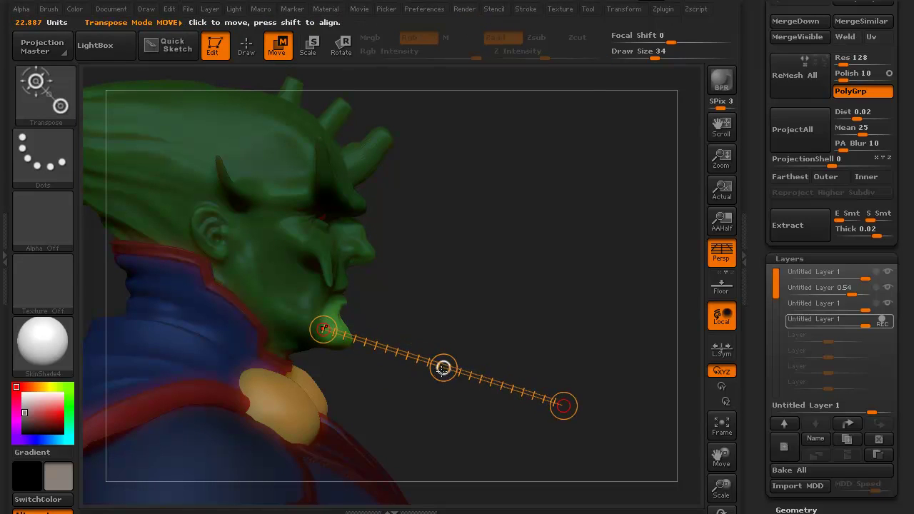
{"action": "left_click_drag", "start_coordinate": [443, 368], "coordinate": [474, 379]}
{"action": "left_click_drag", "start_coordinate": [506, 425], "coordinate": [435, 433]}
{"action": "mouse_move", "coordinate": [177, 287]}
{"action": "left_mouse_down", "text": "ctrl"}
{"action": "mouse_move", "coordinate": [182, 307]}
{"action": "mouse_move", "coordinate": [201, 305]}
{"action": "left_mouse_up", "text": "ctrl"}
{"action": "left_click", "coordinate": [247, 56]}
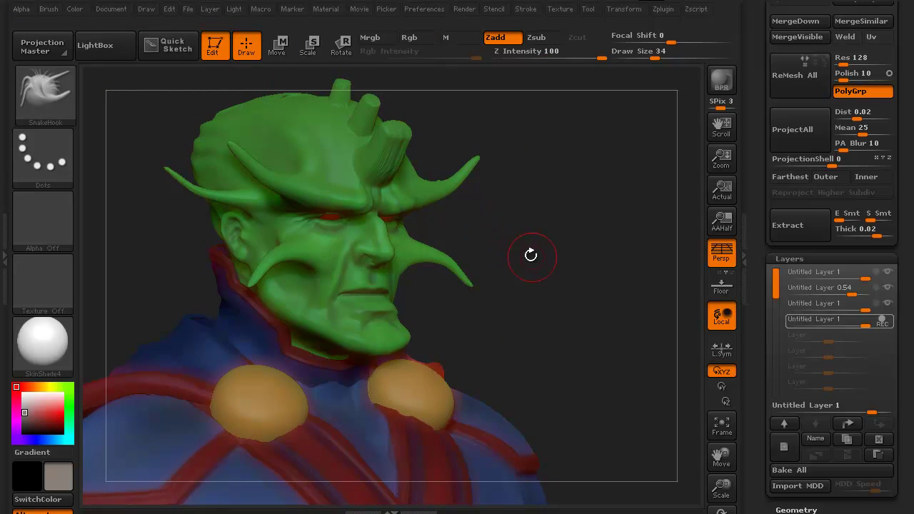
- Lower the layer intensities to 0.57 for the chin, 0.28 for the side horns and 0.21 for the forehead horns
{"action": "mouse_move", "coordinate": [530, 255]}
{"action": "left_mouse_down"}
{"action": "mouse_move", "coordinate": [607, 264]}
{"action": "mouse_move", "coordinate": [589, 312]}
{"action": "mouse_move", "coordinate": [573, 324]}
{"action": "mouse_move", "coordinate": [606, 357]}
{"action": "mouse_move", "coordinate": [590, 340]}
{"action": "mouse_move", "coordinate": [588, 360]}
{"action": "left_mouse_up"}
{"action": "left_click_drag", "start_coordinate": [530, 363], "coordinate": [582, 384]}
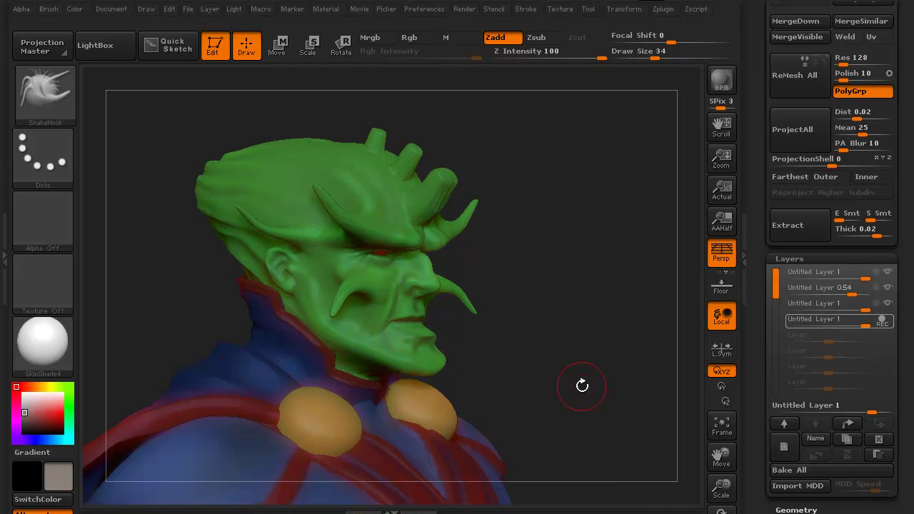
{"action": "left_click_drag", "start_coordinate": [861, 327], "coordinate": [843, 295]}
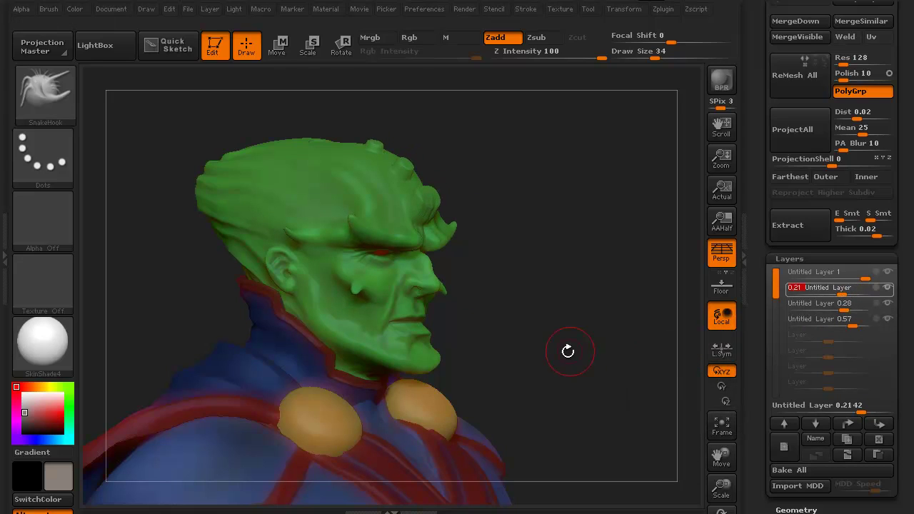
{"action": "left_click_drag", "start_coordinate": [567, 351], "coordinate": [547, 347]}
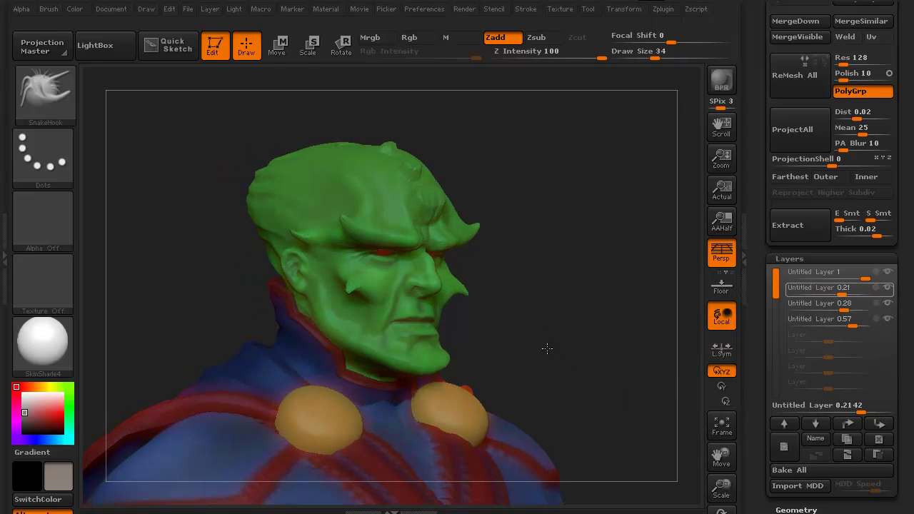
- Raise the chin layer's intensity to 0.69 and check the face from the side and the front
{"action": "left_click", "coordinate": [872, 277]}
{"action": "left_click_drag", "start_coordinate": [604, 326], "coordinate": [620, 340]}
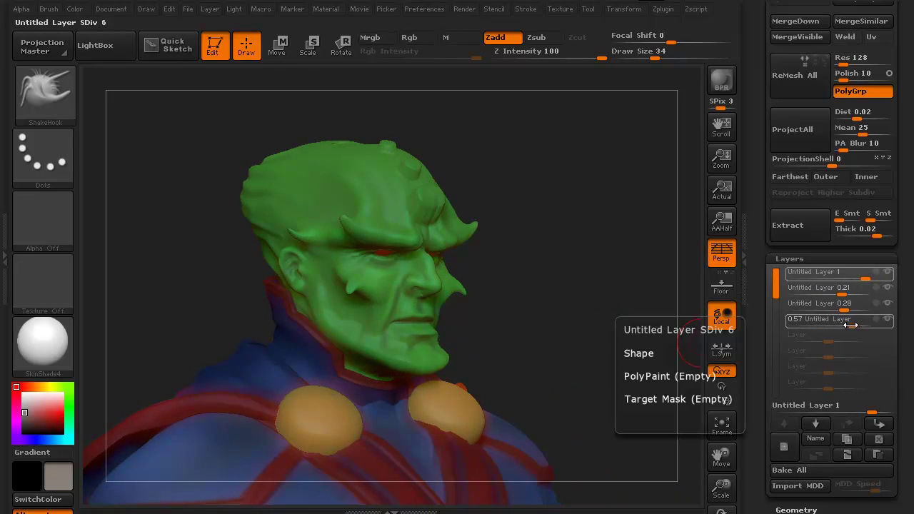
{"action": "left_click_drag", "start_coordinate": [850, 325], "coordinate": [856, 325]}
{"action": "left_click_drag", "start_coordinate": [547, 320], "coordinate": [446, 317]}
{"action": "left_click_drag", "start_coordinate": [215, 303], "coordinate": [217, 315]}
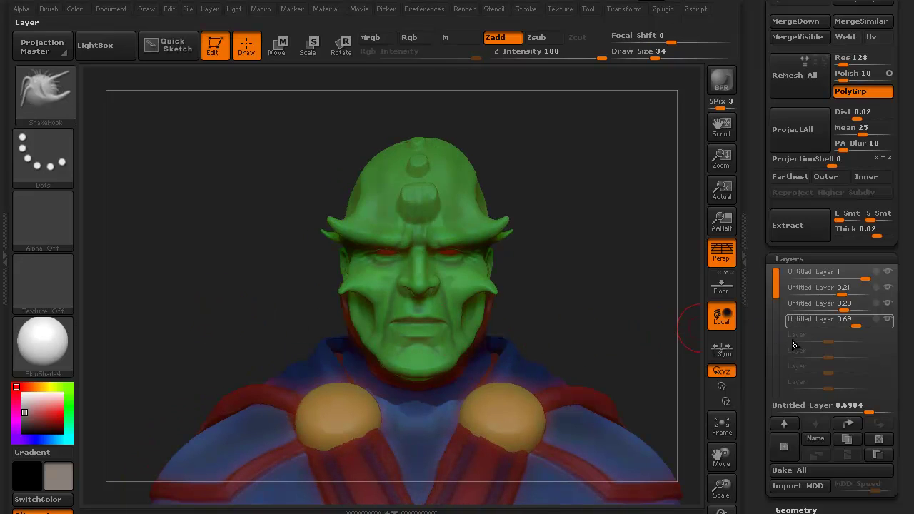
- Add a fifth layer and choose the Move Topological brush for sculpting on it
{"action": "left_click", "coordinate": [784, 446]}
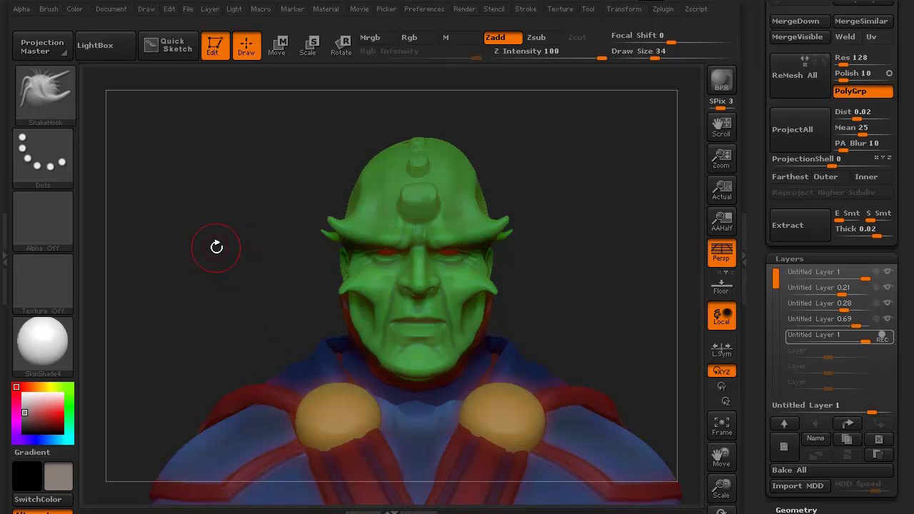
{"action": "left_click", "coordinate": [58, 102]}
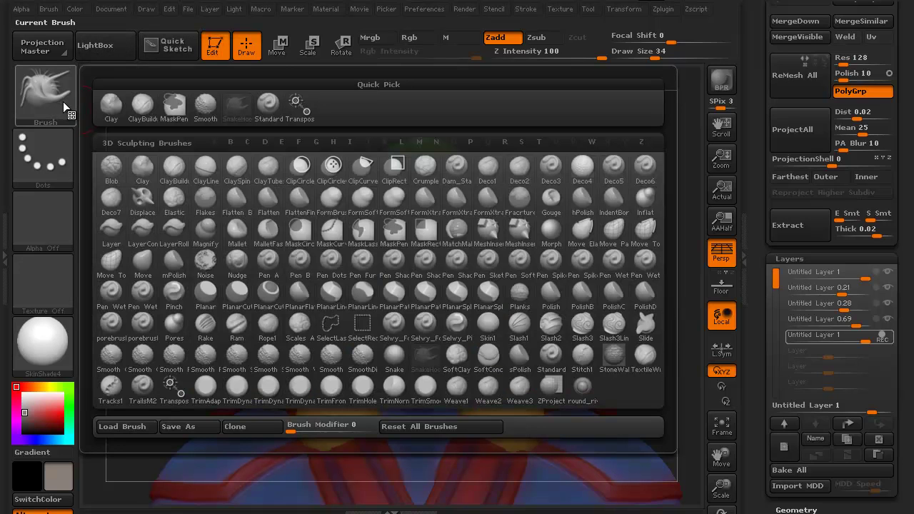
{"action": "key", "text": "m"}
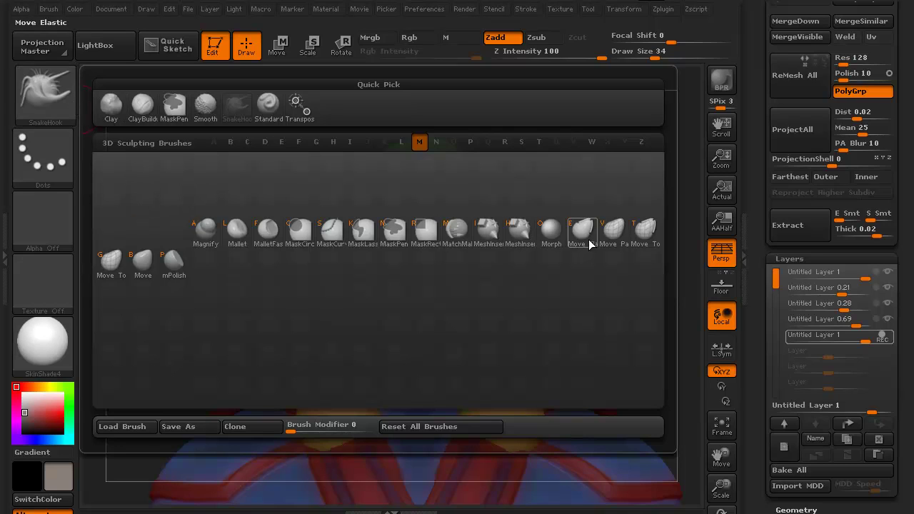
{"action": "mouse_move", "coordinate": [615, 239]}
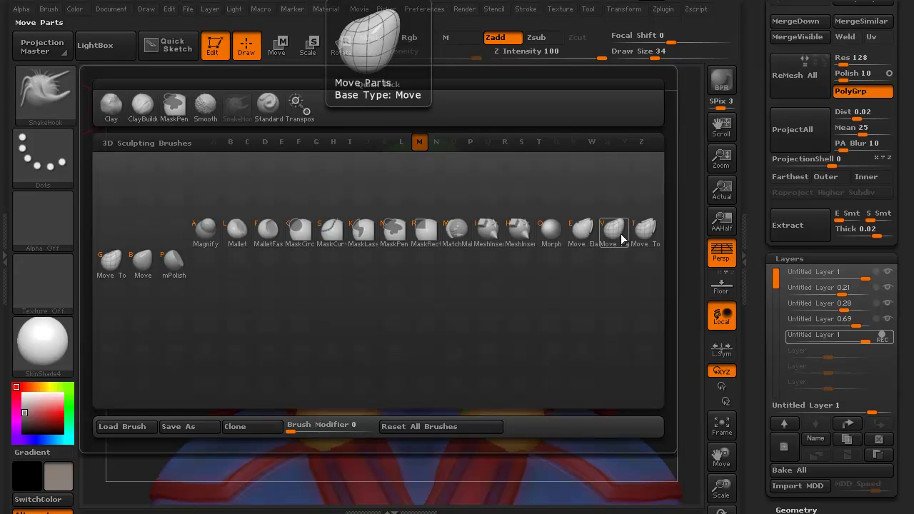
{"action": "left_click", "coordinate": [113, 264]}
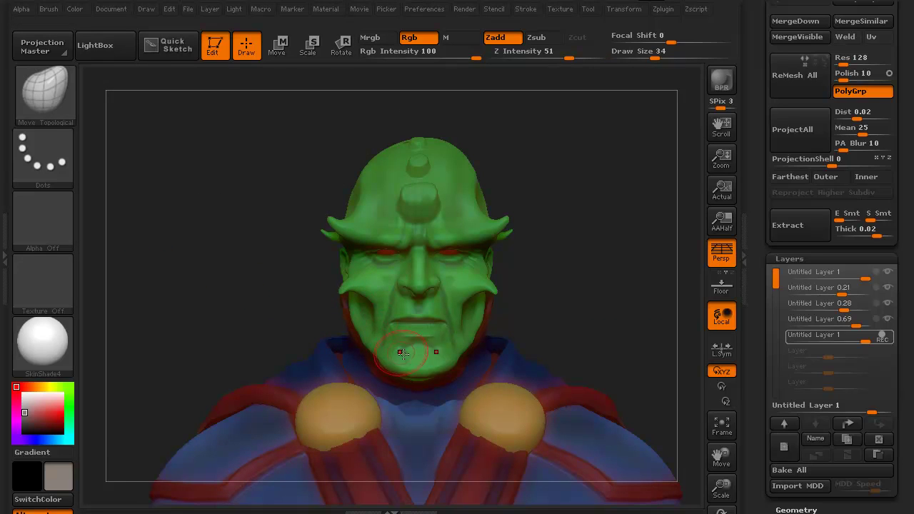
- Show the polygon wireframe and enlarge the Move Topological brush to a draw size of 84
{"action": "key", "text": "shift"}
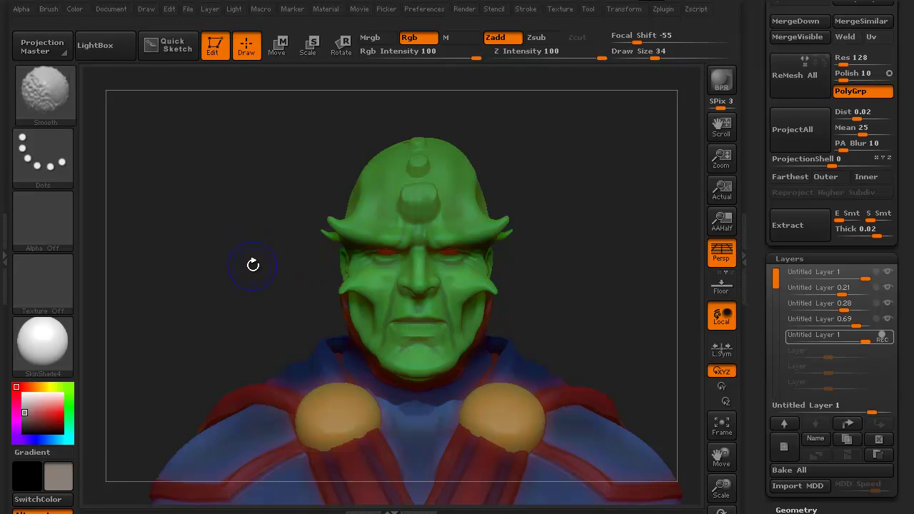
{"action": "key", "text": "shift+f"}
{"action": "left_click_drag", "start_coordinate": [241, 267], "coordinate": [252, 265]}
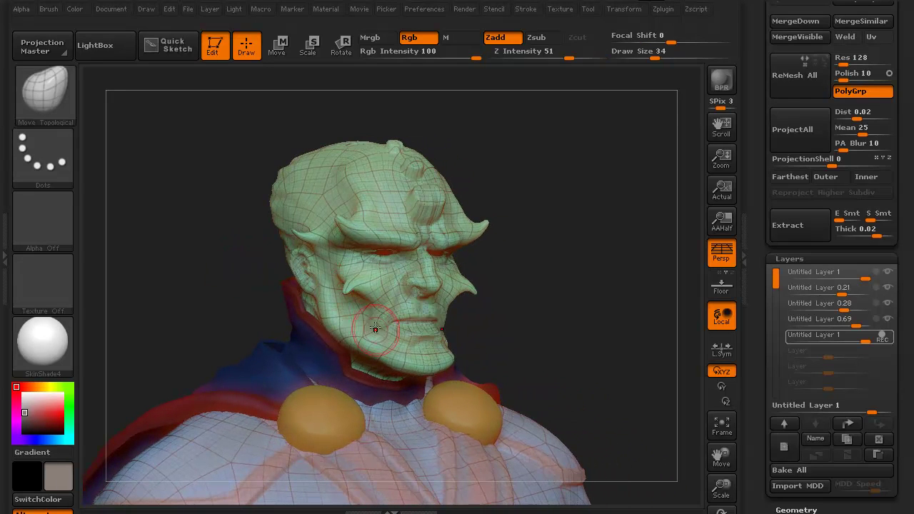
{"action": "mouse_move", "coordinate": [325, 268]}
{"action": "left_mouse_down"}
{"action": "mouse_move", "coordinate": [184, 275]}
{"action": "mouse_move", "coordinate": [210, 271]}
{"action": "mouse_move", "coordinate": [304, 300]}
{"action": "left_mouse_up"}
{"action": "key", "text": "bracketright"}
{"action": "key", "text": "bracketright"}
{"action": "key", "text": "bracketright"}
{"action": "key", "text": "bracketright"}
{"action": "key", "text": "bracketright"}
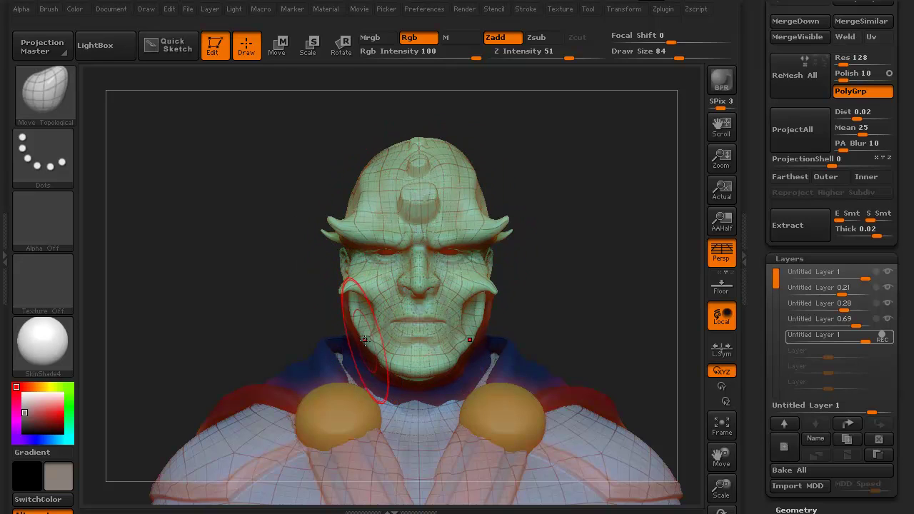
{"action": "left_click_drag", "start_coordinate": [286, 278], "coordinate": [326, 298]}
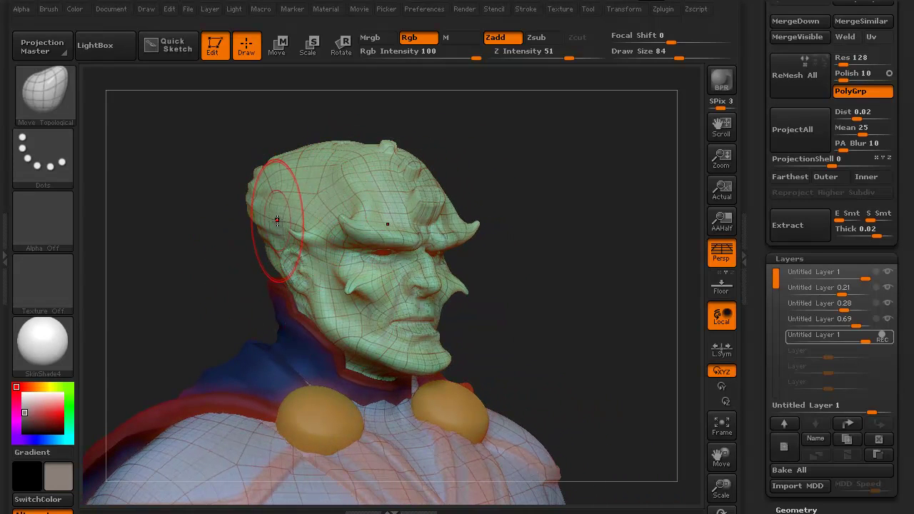
- Examine the head's wireframe at lower subdivision levels, return to the highest level and hide the wireframe
{"action": "key", "text": "shift"}
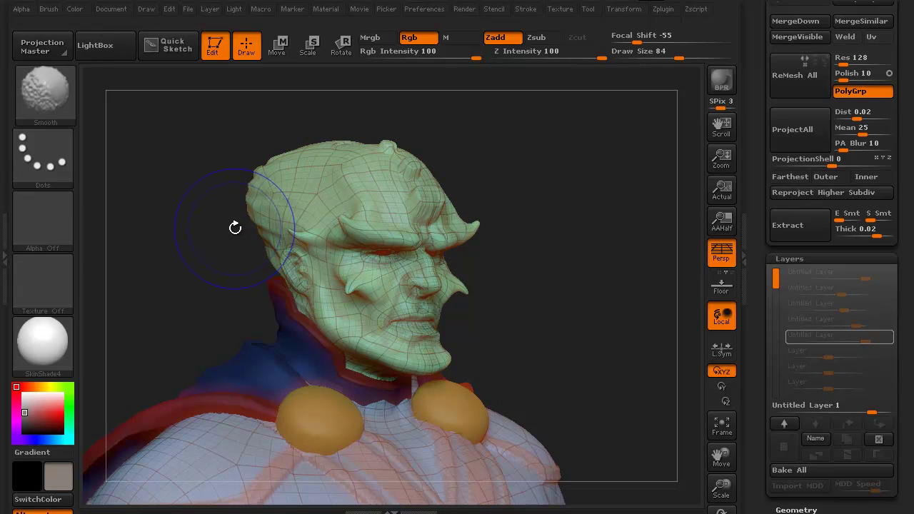
{"action": "key", "text": "shift+d"}
{"action": "key", "text": "shift+d"}
{"action": "key", "text": "shift+d"}
{"action": "left_click_drag", "start_coordinate": [197, 250], "coordinate": [271, 280]}
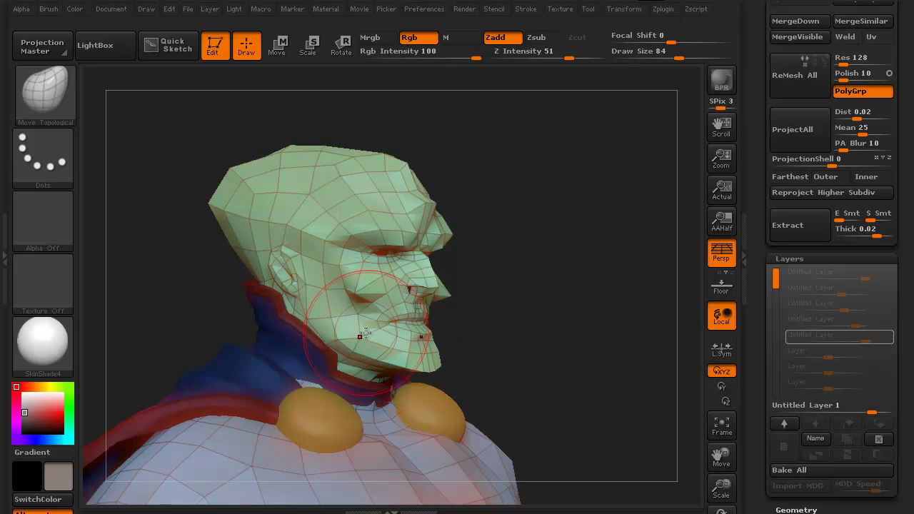
{"action": "mouse_move", "coordinate": [190, 271]}
{"action": "left_mouse_down"}
{"action": "mouse_move", "coordinate": [155, 274]}
{"action": "mouse_move", "coordinate": [200, 298]}
{"action": "mouse_move", "coordinate": [346, 334]}
{"action": "left_mouse_up"}
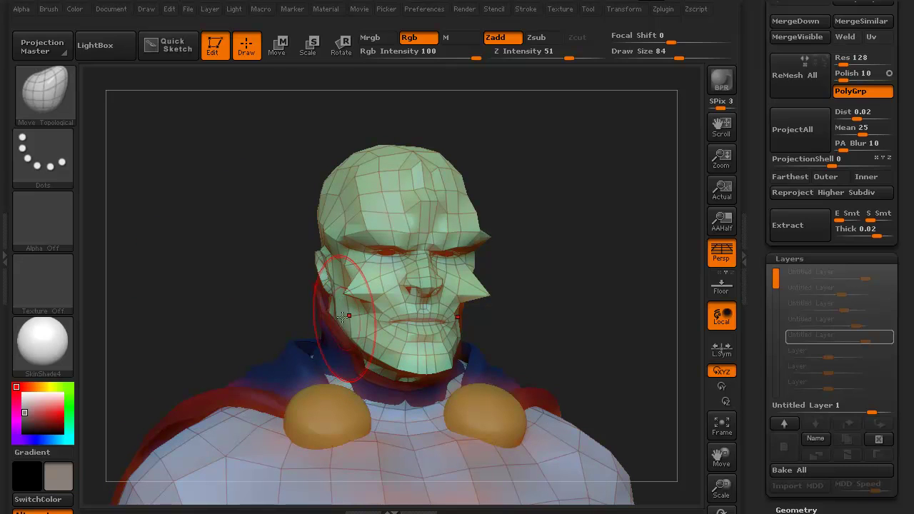
{"action": "left_click_drag", "start_coordinate": [240, 285], "coordinate": [255, 289]}
{"action": "key", "text": "d"}
{"action": "key", "text": "d"}
{"action": "key", "text": "d"}
{"action": "key", "text": "d"}
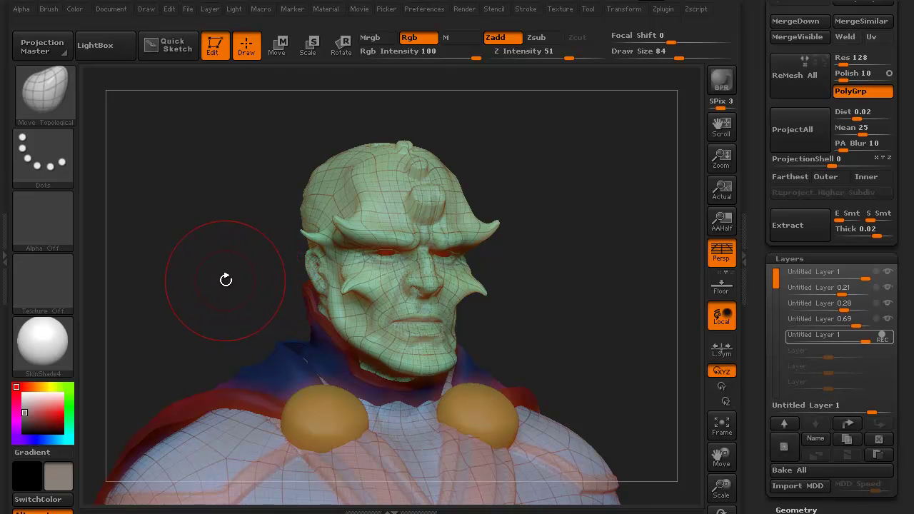
{"action": "left_click_drag", "start_coordinate": [226, 279], "coordinate": [227, 284]}
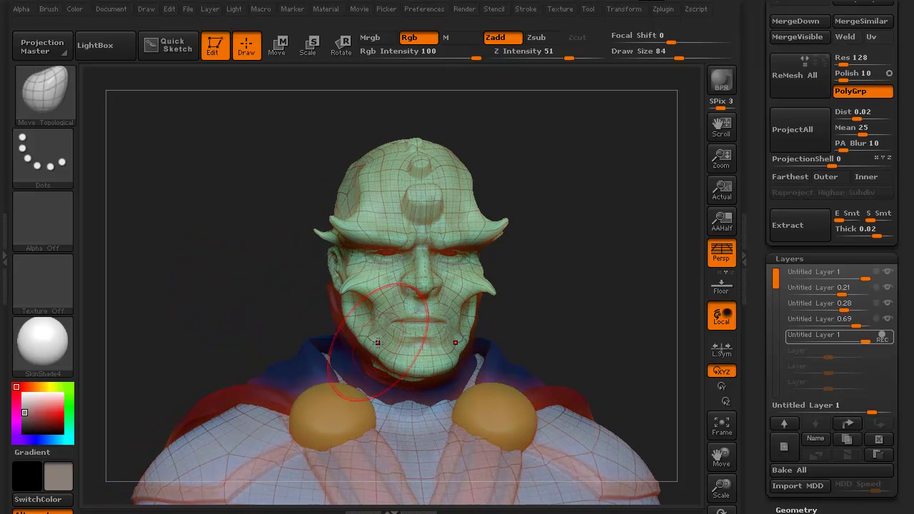
{"action": "key", "text": "shift+f"}
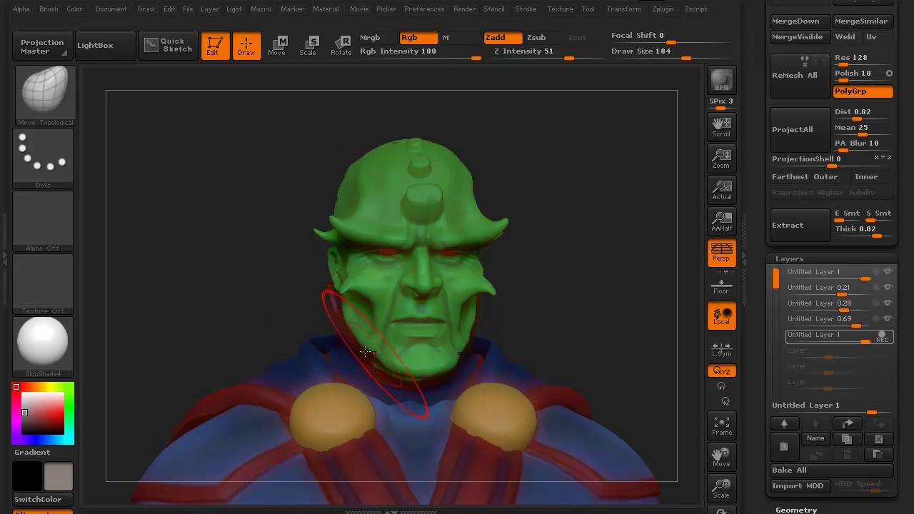
- Widen the jaw symmetrically with Move Topological at a draw size of 104, undoing the exaggerated stretch
{"action": "key", "text": "ctrl+z"}
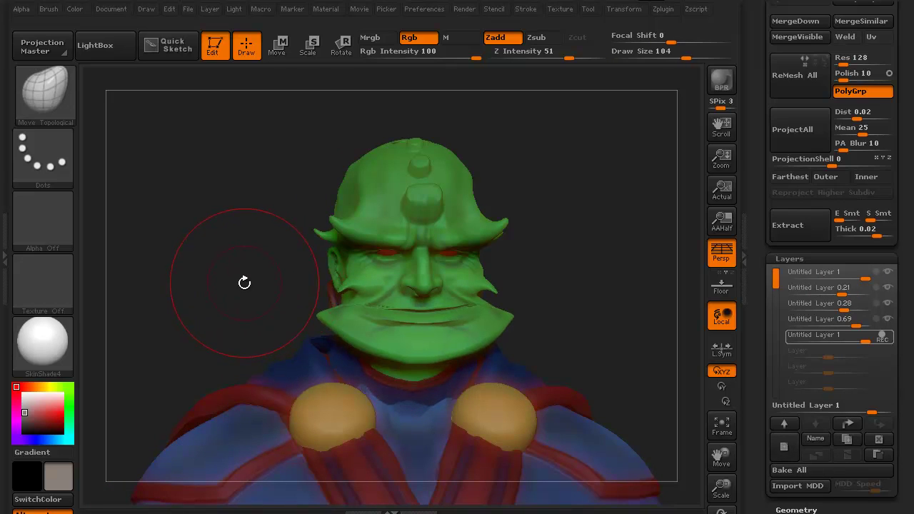
{"action": "key", "text": "ctrl+shift+z"}
{"action": "left_click_drag", "start_coordinate": [247, 306], "coordinate": [227, 303]}
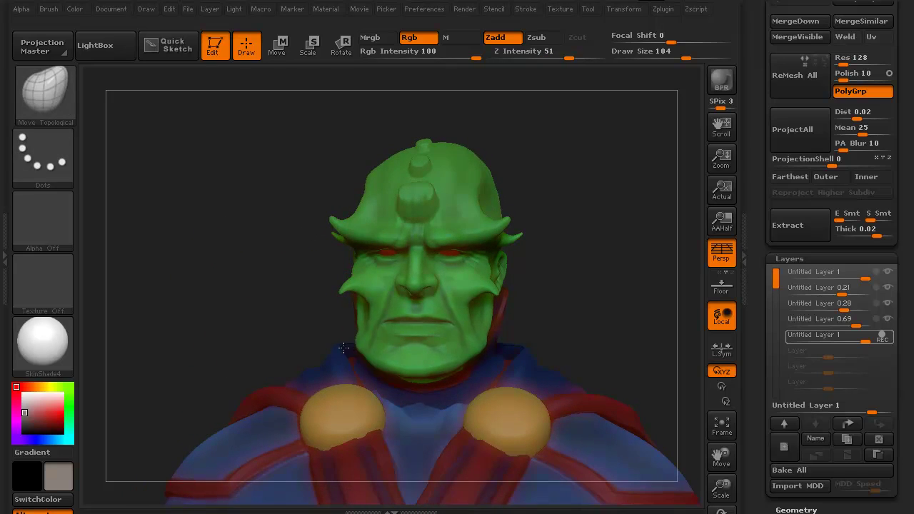
{"action": "mouse_move", "coordinate": [237, 307]}
{"action": "left_mouse_down"}
{"action": "mouse_move", "coordinate": [235, 292]}
{"action": "mouse_move", "coordinate": [221, 304]}
{"action": "left_mouse_up"}
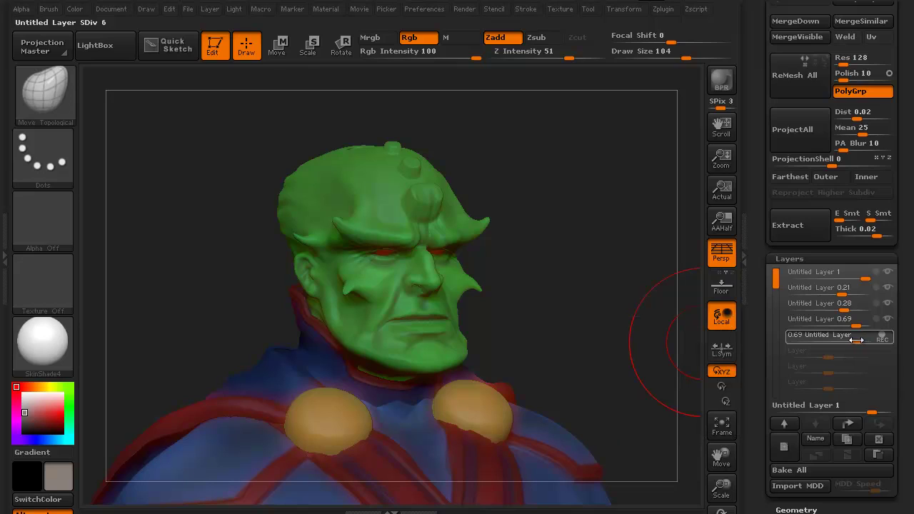
- Set the jaw layer's intensity to 0.85 and review the head from both sides
{"action": "mouse_move", "coordinate": [855, 340]}
{"action": "left_mouse_down"}
{"action": "mouse_move", "coordinate": [846, 340]}
{"action": "mouse_move", "coordinate": [864, 336]}
{"action": "left_mouse_up"}
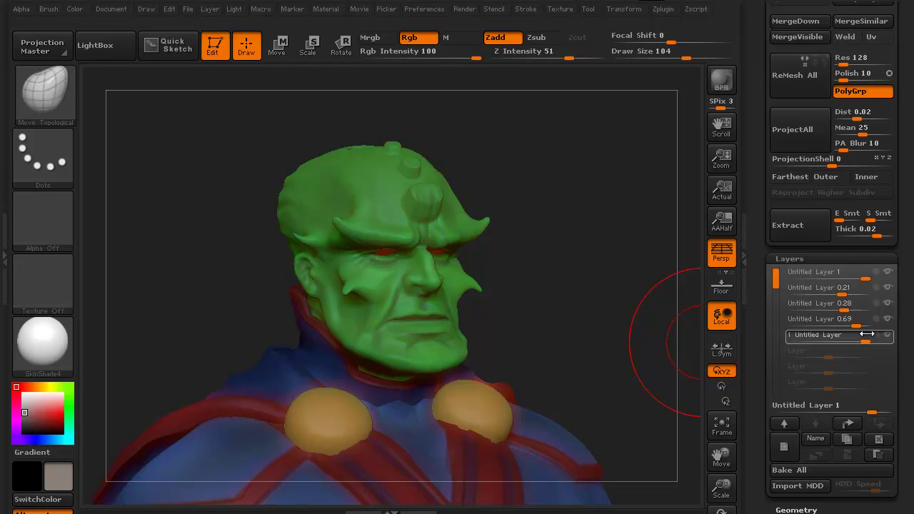
{"action": "left_click_drag", "start_coordinate": [862, 334], "coordinate": [861, 336]}
{"action": "left_click_drag", "start_coordinate": [174, 285], "coordinate": [190, 338]}
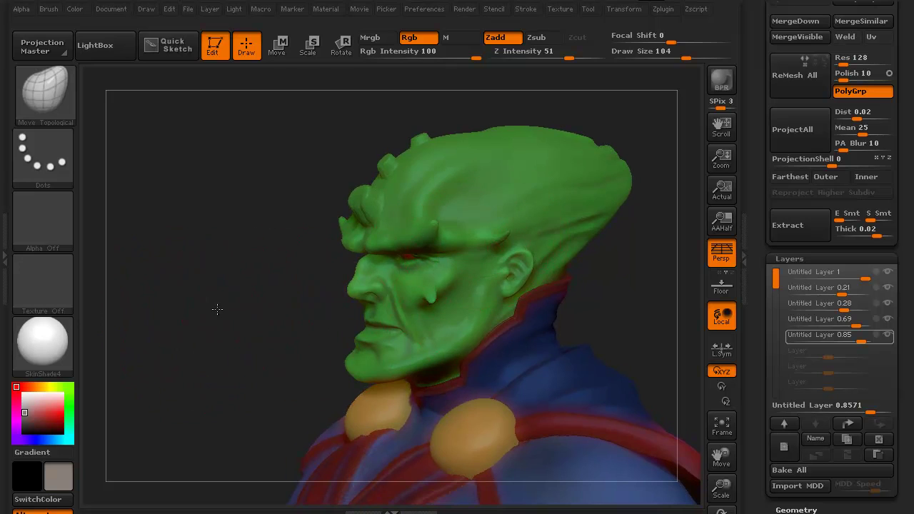
{"action": "left_click_drag", "start_coordinate": [216, 310], "coordinate": [552, 348]}
{"action": "left_click_drag", "start_coordinate": [182, 302], "coordinate": [626, 317]}
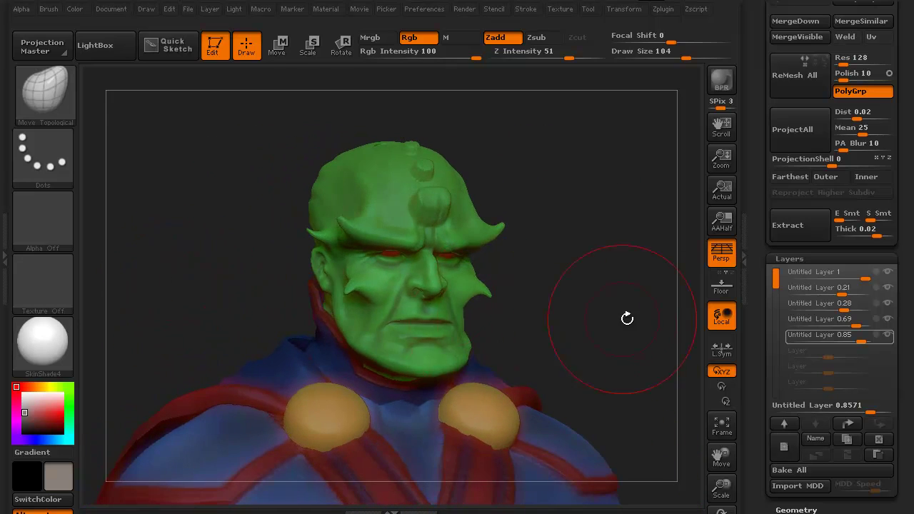
- Raise the side horns layer's intensity to 0.57 and lower the forehead horns layer's to 0.11
{"action": "left_click_drag", "start_coordinate": [848, 312], "coordinate": [854, 308]}
{"action": "left_click", "coordinate": [853, 308]}
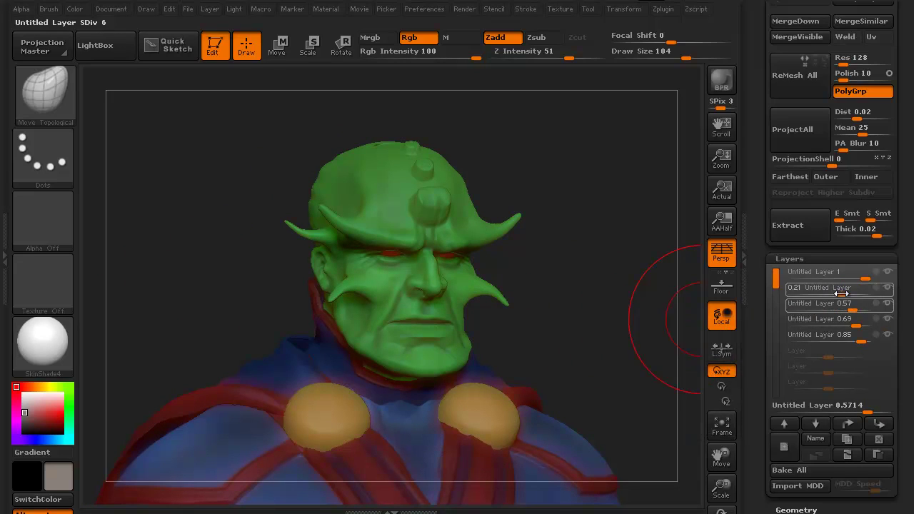
{"action": "left_click_drag", "start_coordinate": [837, 294], "coordinate": [837, 294]}
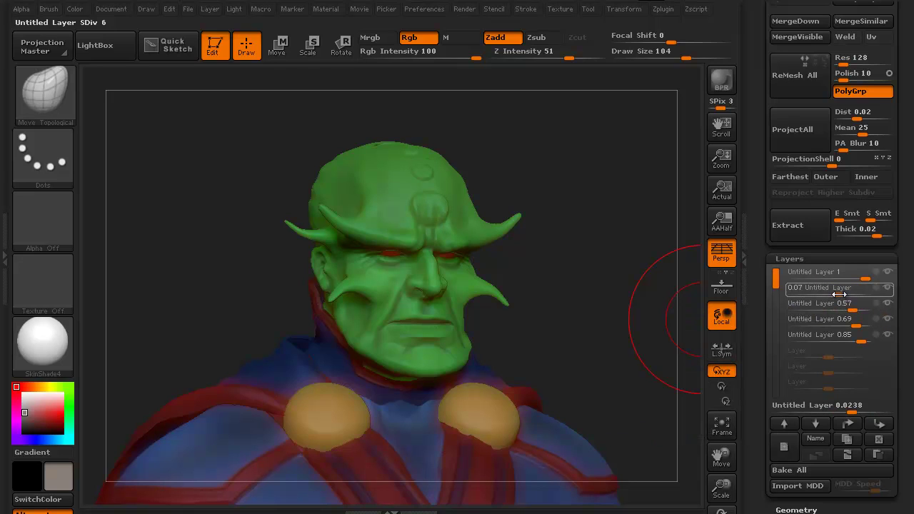
{"action": "left_click_drag", "start_coordinate": [202, 267], "coordinate": [172, 300]}
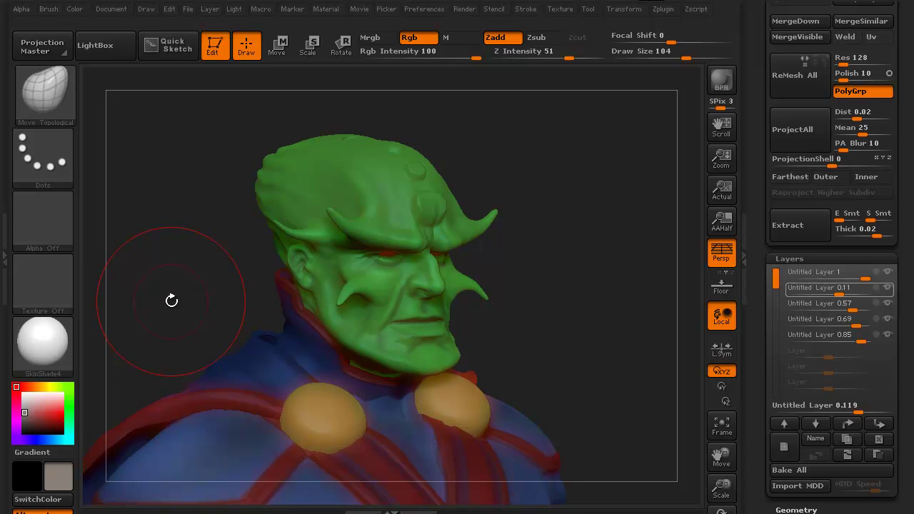
- Bake all layers into the body mesh and check the resulting shape at lower subdivision levels
{"action": "left_click", "coordinate": [806, 470]}
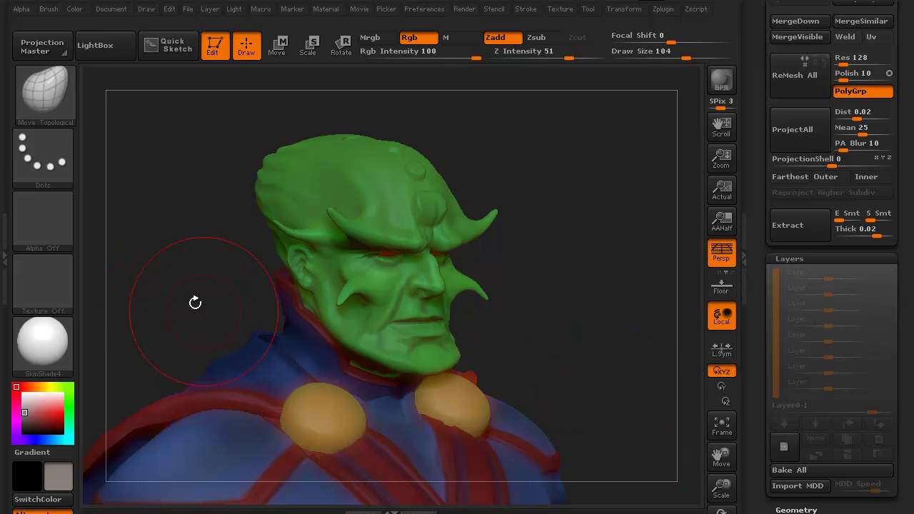
{"action": "mouse_move", "coordinate": [195, 302]}
{"action": "left_mouse_down"}
{"action": "mouse_move", "coordinate": [133, 271]}
{"action": "mouse_move", "coordinate": [219, 320]}
{"action": "mouse_move", "coordinate": [212, 296]}
{"action": "mouse_move", "coordinate": [265, 303]}
{"action": "mouse_move", "coordinate": [163, 312]}
{"action": "mouse_move", "coordinate": [190, 286]}
{"action": "mouse_move", "coordinate": [185, 327]}
{"action": "left_mouse_up"}
{"action": "key", "text": "shift"}
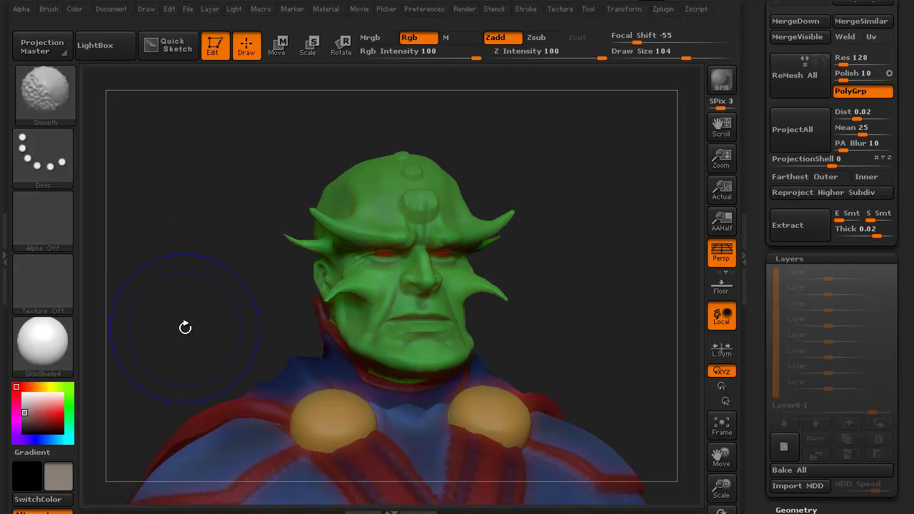
{"action": "key", "text": "shift+d"}
{"action": "key", "text": "shift+d"}
{"action": "key", "text": "shift+d"}
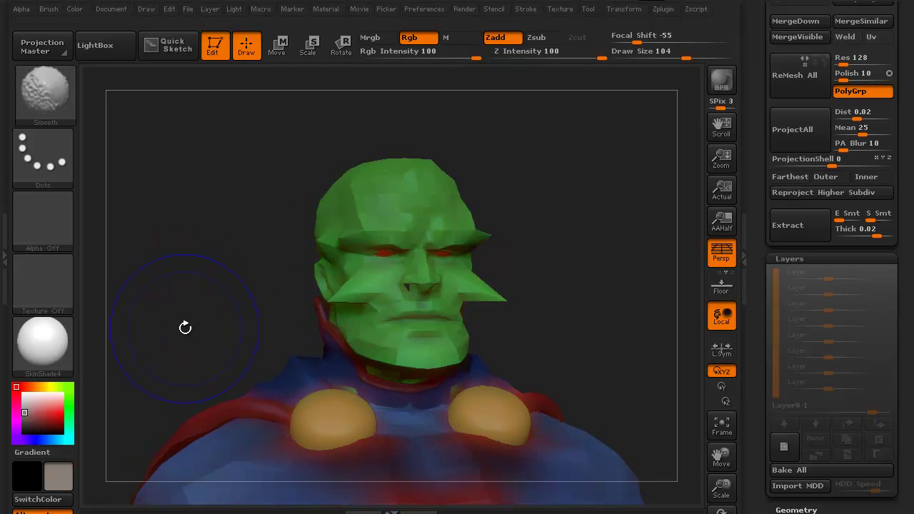
{"action": "mouse_move", "coordinate": [185, 328]}
{"action": "left_mouse_down"}
{"action": "mouse_move", "coordinate": [192, 303]}
{"action": "mouse_move", "coordinate": [239, 312]}
{"action": "mouse_move", "coordinate": [198, 333]}
{"action": "mouse_move", "coordinate": [164, 290]}
{"action": "mouse_move", "coordinate": [175, 267]}
{"action": "mouse_move", "coordinate": [210, 313]}
{"action": "mouse_move", "coordinate": [237, 309]}
{"action": "mouse_move", "coordinate": [188, 306]}
{"action": "mouse_move", "coordinate": [178, 298]}
{"action": "mouse_move", "coordinate": [188, 286]}
{"action": "mouse_move", "coordinate": [226, 283]}
{"action": "left_mouse_up"}
{"action": "mouse_move", "coordinate": [159, 302]}
{"action": "left_mouse_down"}
{"action": "mouse_move", "coordinate": [182, 301]}
{"action": "mouse_move", "coordinate": [140, 312]}
{"action": "mouse_move", "coordinate": [173, 304]}
{"action": "mouse_move", "coordinate": [150, 308]}
{"action": "mouse_move", "coordinate": [161, 308]}
{"action": "left_mouse_up"}
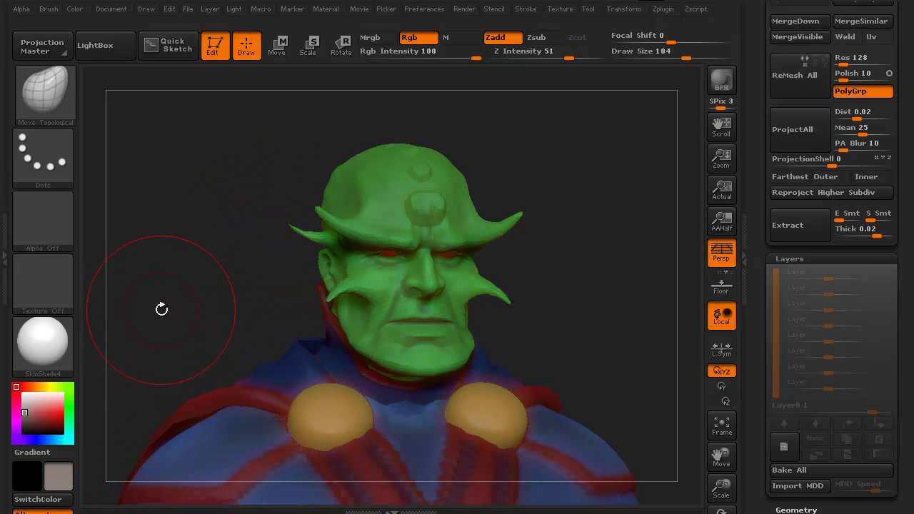
- Collapse the layer settings, bring up the subtool list and review the finished head from several angles
{"action": "left_click_drag", "start_coordinate": [270, 295], "coordinate": [189, 266]}
{"action": "left_click", "coordinate": [787, 248]}
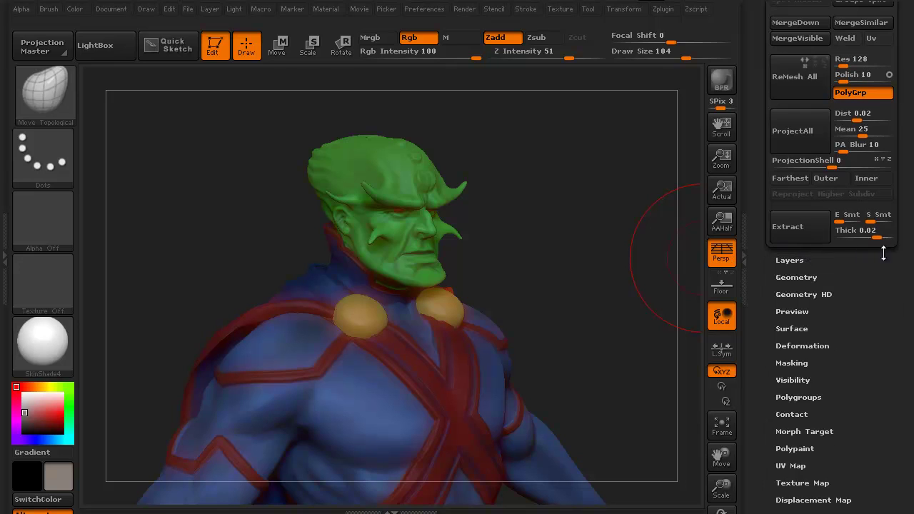
{"action": "left_click_drag", "start_coordinate": [898, 248], "coordinate": [906, 498]}
{"action": "mouse_move", "coordinate": [308, 238]}
{"action": "left_mouse_down"}
{"action": "mouse_move", "coordinate": [205, 230]}
{"action": "mouse_move", "coordinate": [197, 218]}
{"action": "mouse_move", "coordinate": [216, 260]}
{"action": "mouse_move", "coordinate": [219, 226]}
{"action": "mouse_move", "coordinate": [188, 278]}
{"action": "mouse_move", "coordinate": [193, 255]}
{"action": "mouse_move", "coordinate": [161, 269]}
{"action": "mouse_move", "coordinate": [197, 277]}
{"action": "left_mouse_up"}
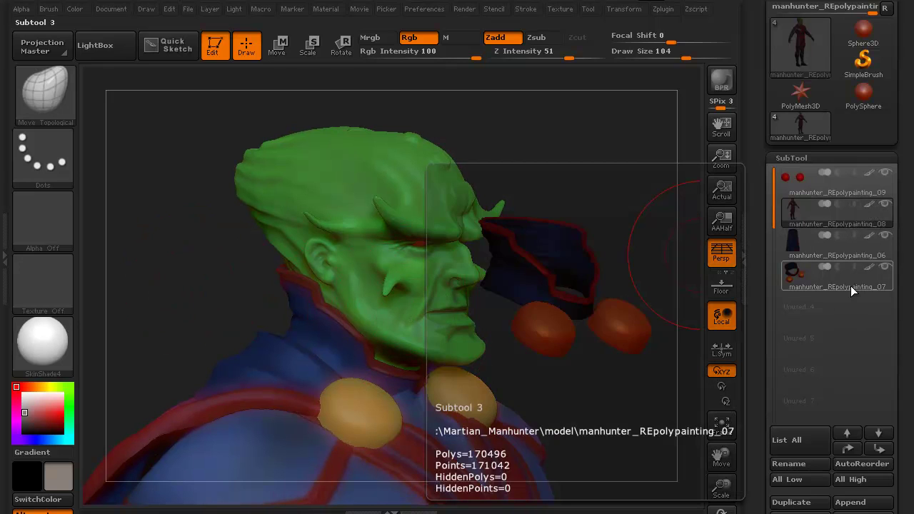
{"action": "left_click_drag", "start_coordinate": [574, 306], "coordinate": [196, 294]}
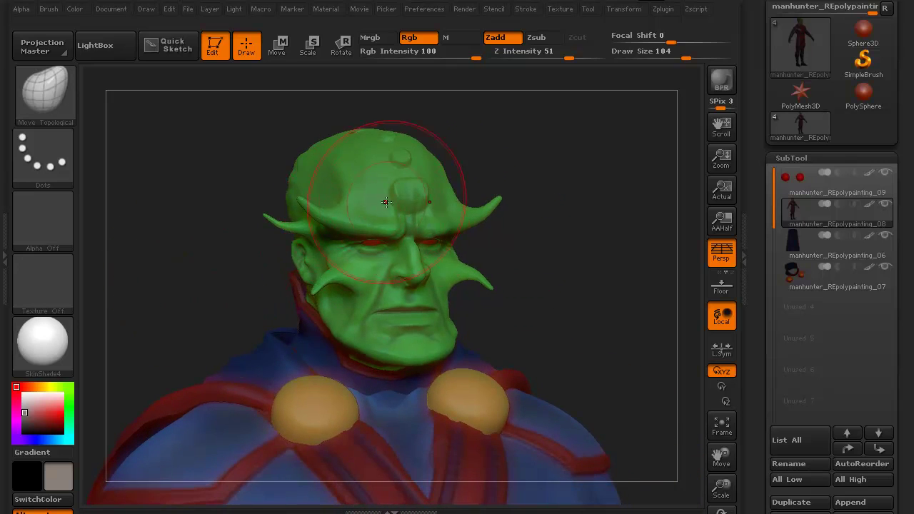
{"action": "mouse_move", "coordinate": [245, 343]}
{"action": "left_mouse_down"}
{"action": "mouse_move", "coordinate": [153, 285]}
{"action": "mouse_move", "coordinate": [190, 284]}
{"action": "mouse_move", "coordinate": [159, 275]}
{"action": "mouse_move", "coordinate": [214, 281]}
{"action": "mouse_move", "coordinate": [193, 275]}
{"action": "mouse_move", "coordinate": [178, 286]}
{"action": "mouse_move", "coordinate": [184, 276]}
{"action": "left_mouse_up"}
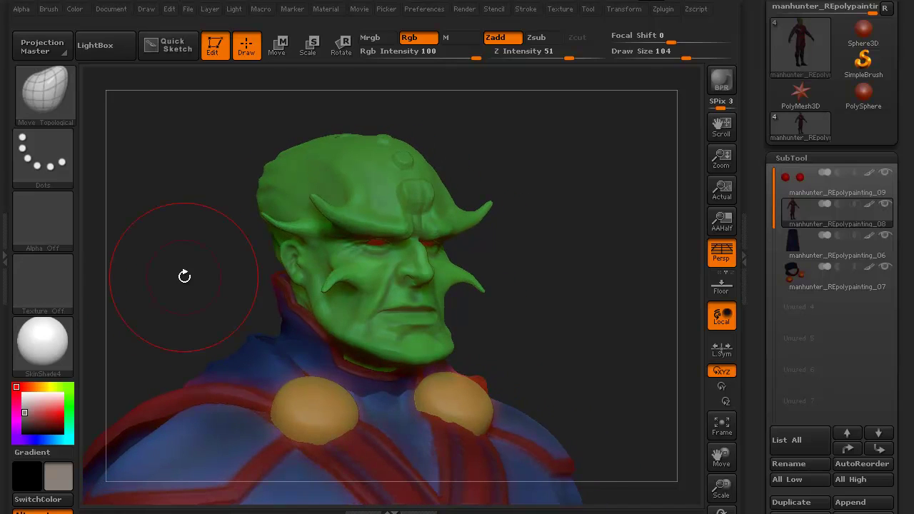